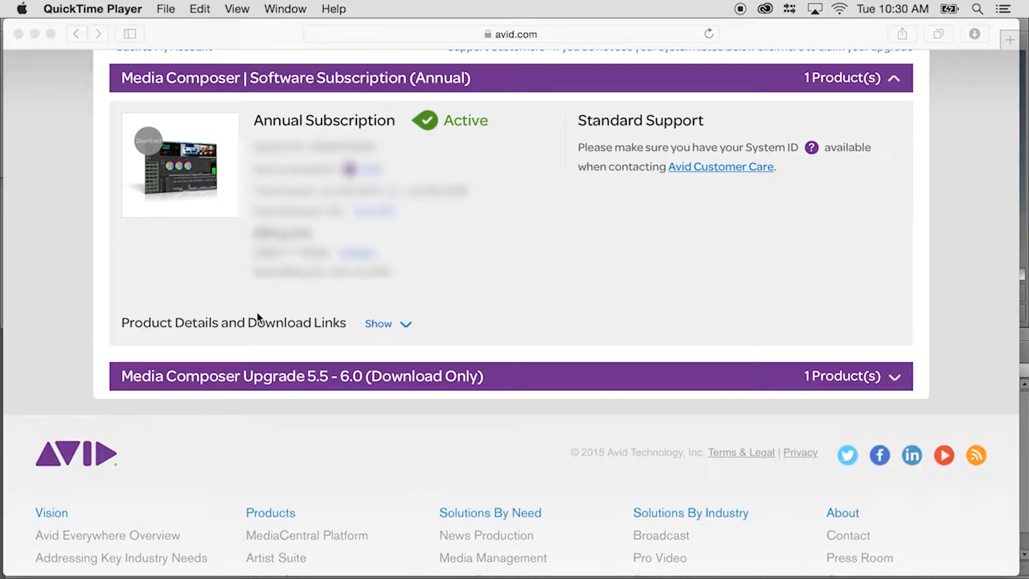
Show the product details and download links for the Media Composer annual subscription and look through the included plug-in installers
{"action": "left_click", "coordinate": [380, 324]}
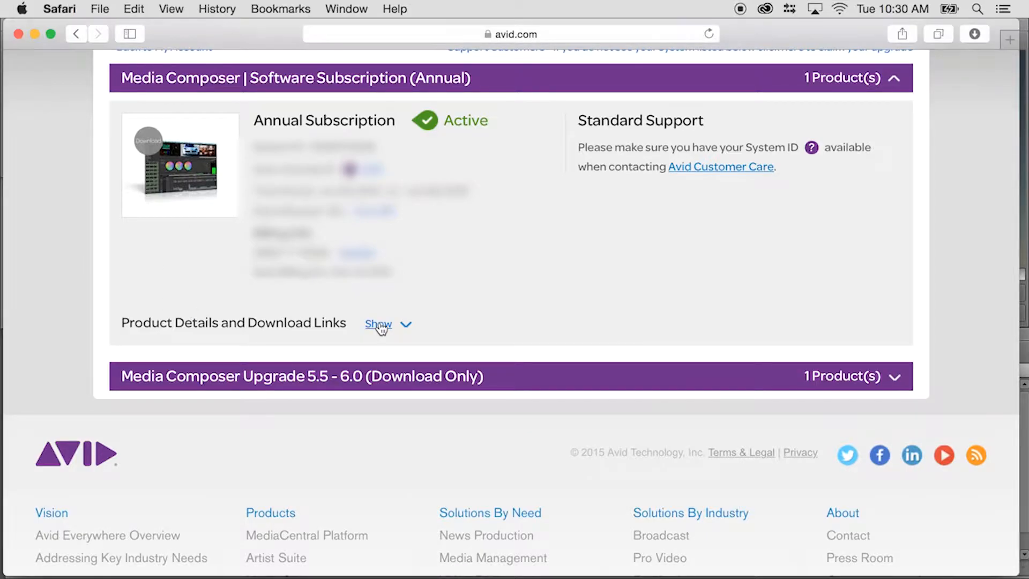
{"action": "left_click", "coordinate": [380, 325]}
{"action": "scroll", "coordinate": [310, 394], "scroll_direction": "down", "scroll_amount": 3}
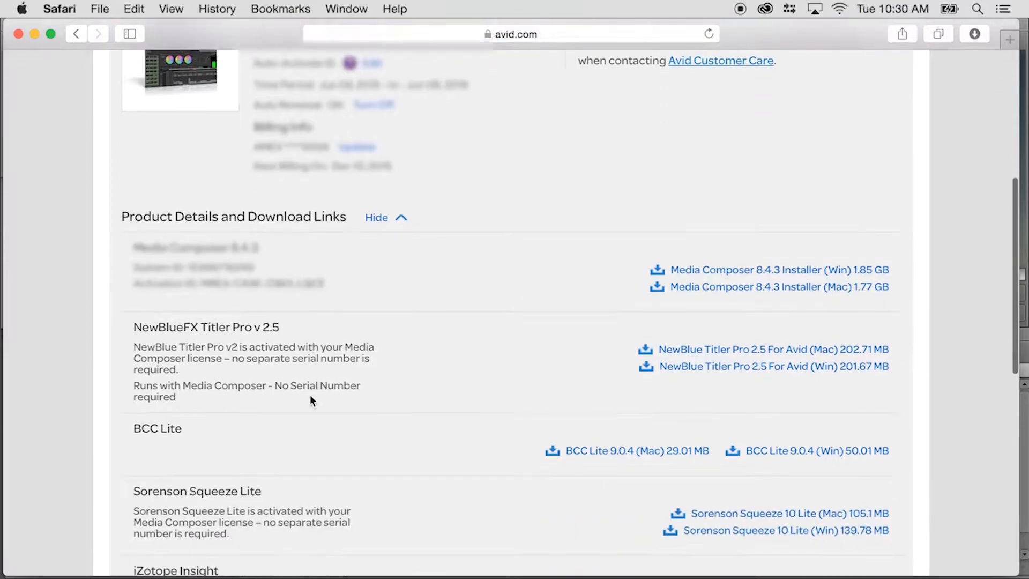
{"action": "scroll", "coordinate": [236, 274], "scroll_direction": "down", "scroll_amount": 5}
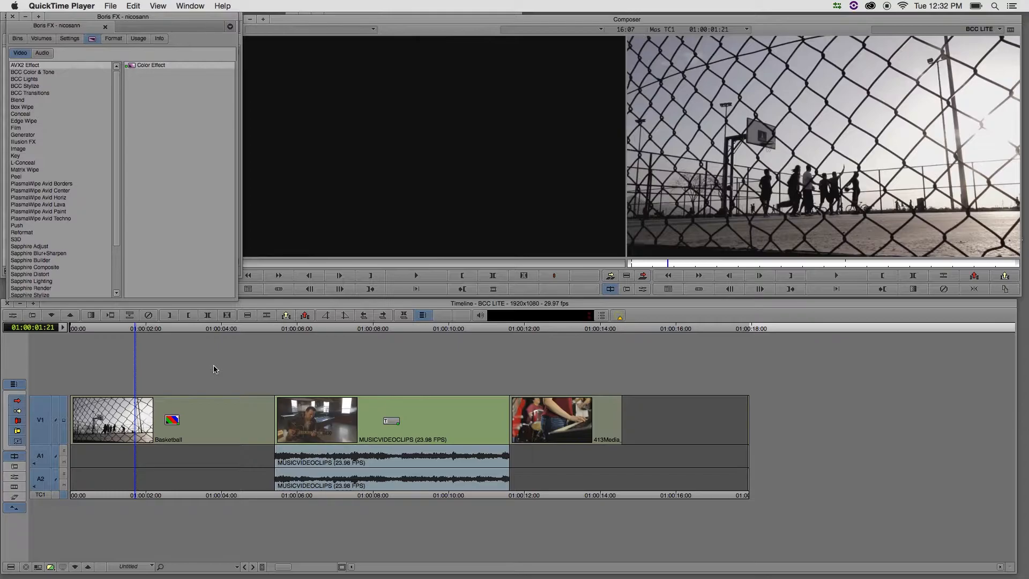
Switch to Media Composer and look through the effects in the BCC Color & Tone, Lights, Stylize and Transitions categories
{"action": "left_click", "coordinate": [92, 42]}
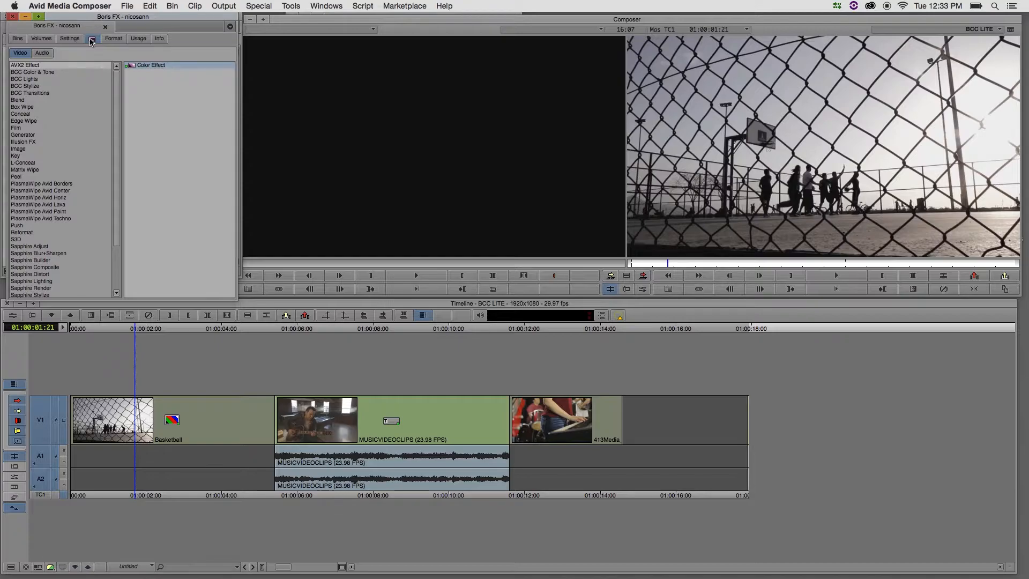
{"action": "left_click", "coordinate": [43, 73]}
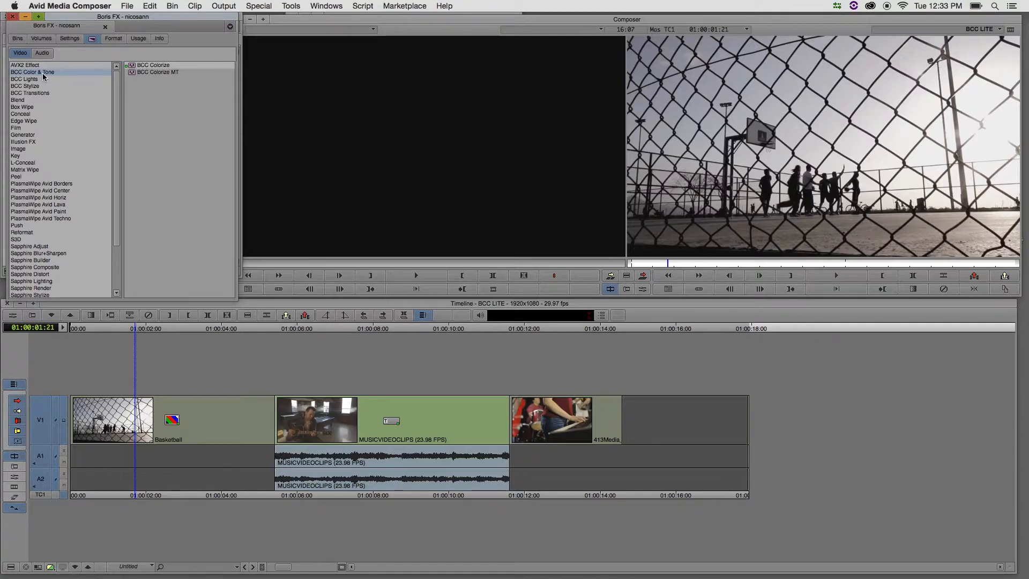
{"action": "left_click", "coordinate": [31, 79]}
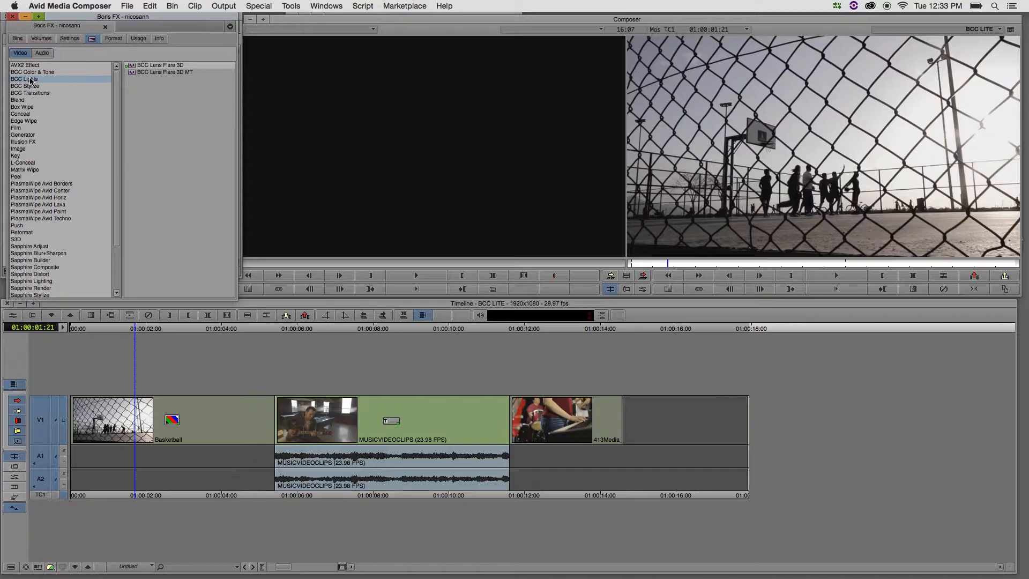
{"action": "left_click", "coordinate": [24, 87]}
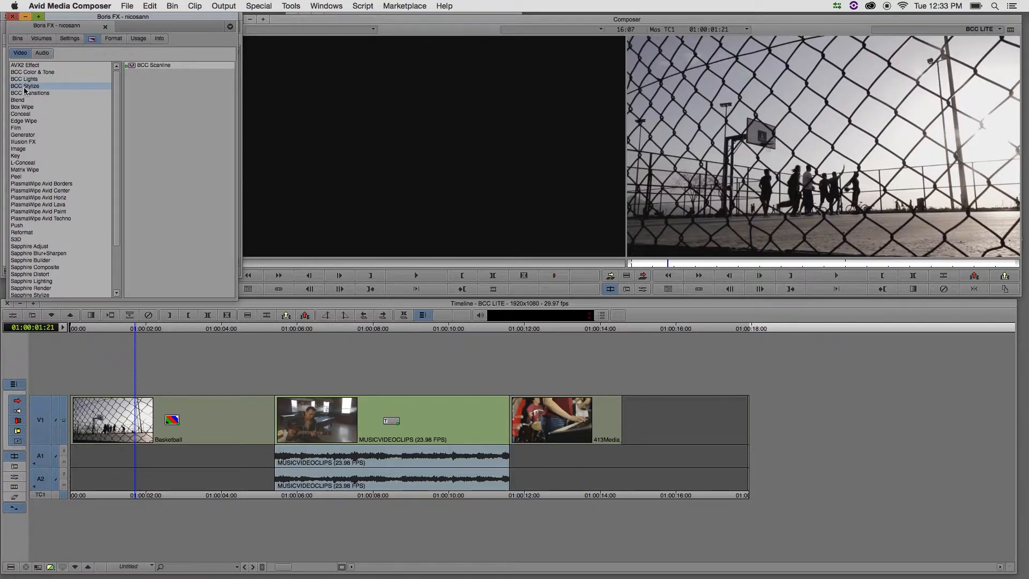
{"action": "left_click", "coordinate": [20, 93]}
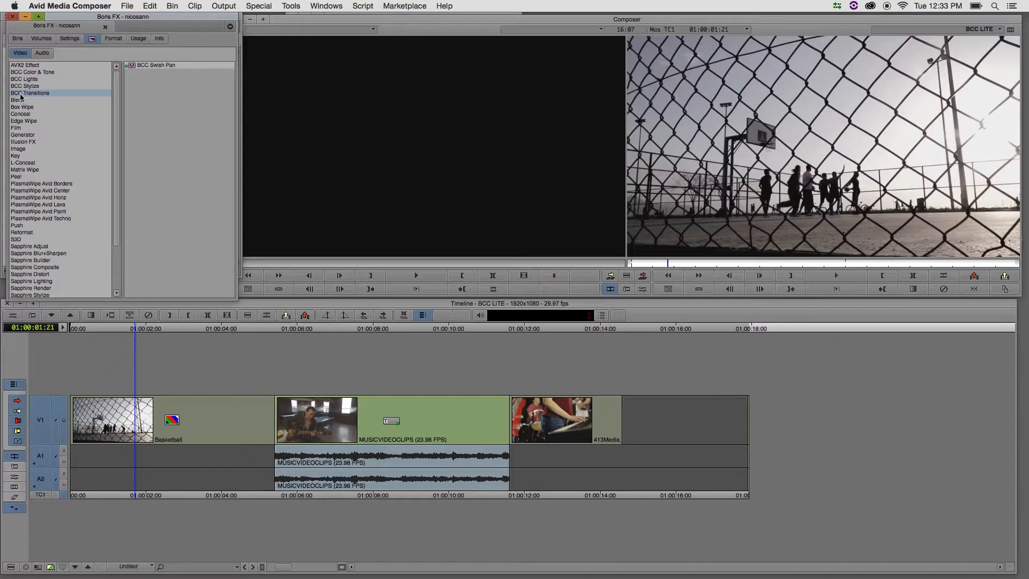
Apply the BCC Scanline effect to the Basketball clip and open its effect parameters
{"action": "left_click", "coordinate": [25, 87]}
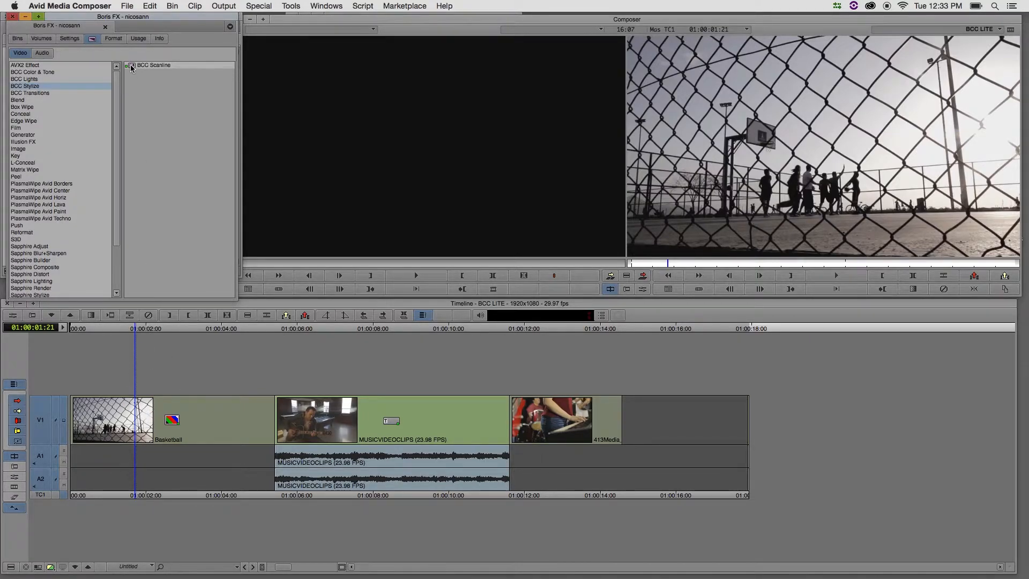
{"action": "left_click_drag", "start_coordinate": [132, 67], "coordinate": [144, 425]}
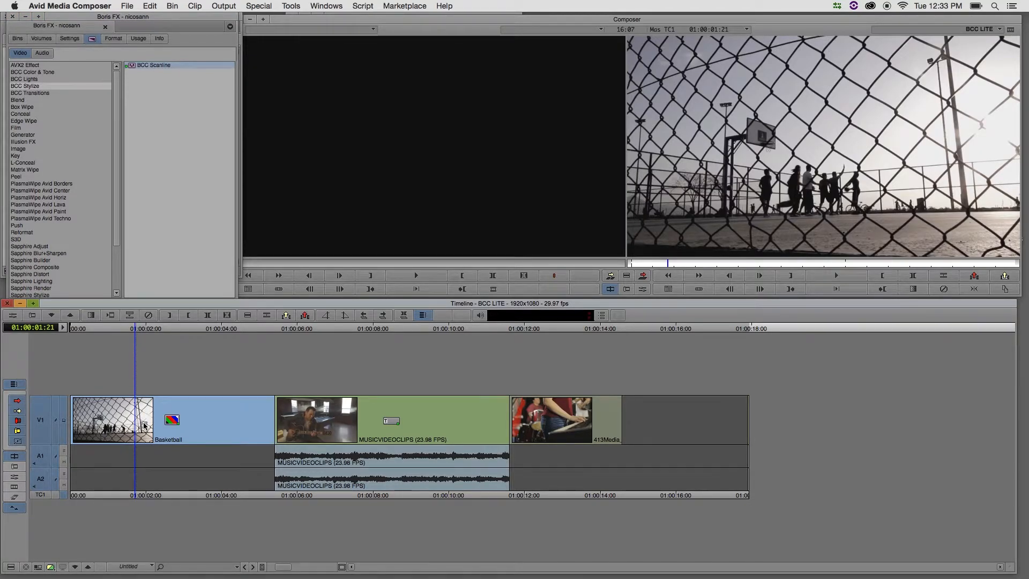
{"action": "left_click_drag", "start_coordinate": [143, 425], "coordinate": [144, 425]}
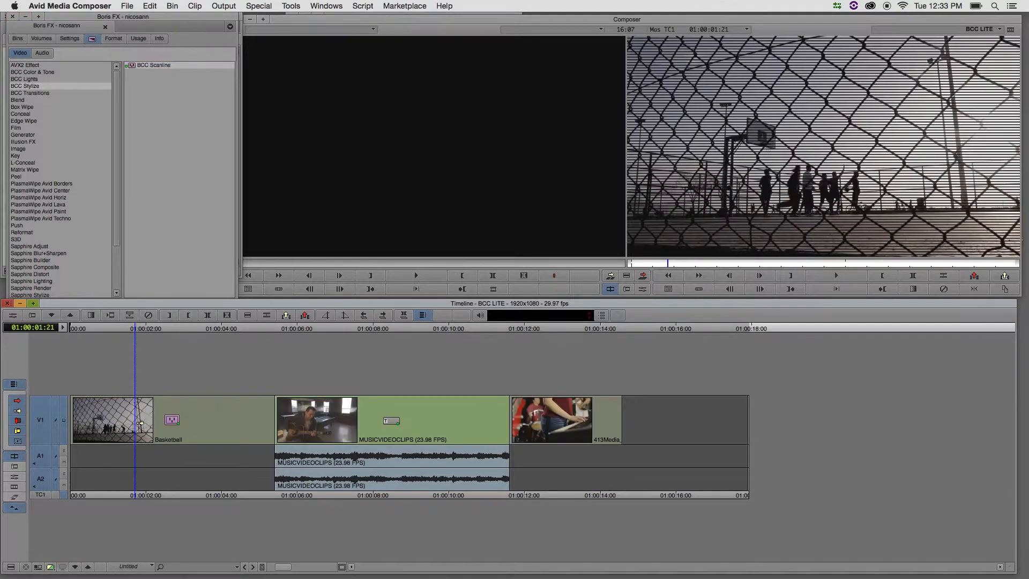
{"action": "left_click", "coordinate": [16, 318]}
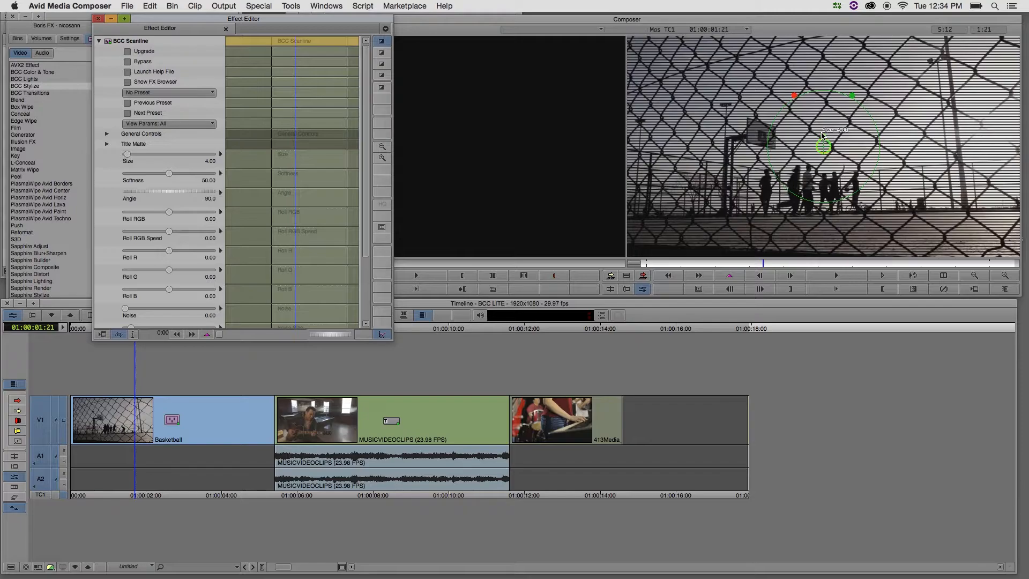
Adjust the Scanline effect to size about 7.99, softness about 63.97 and Roll RGB Speed about 134.05, previewing the rolling lines during playback
{"action": "left_click_drag", "start_coordinate": [823, 136], "coordinate": [823, 127]}
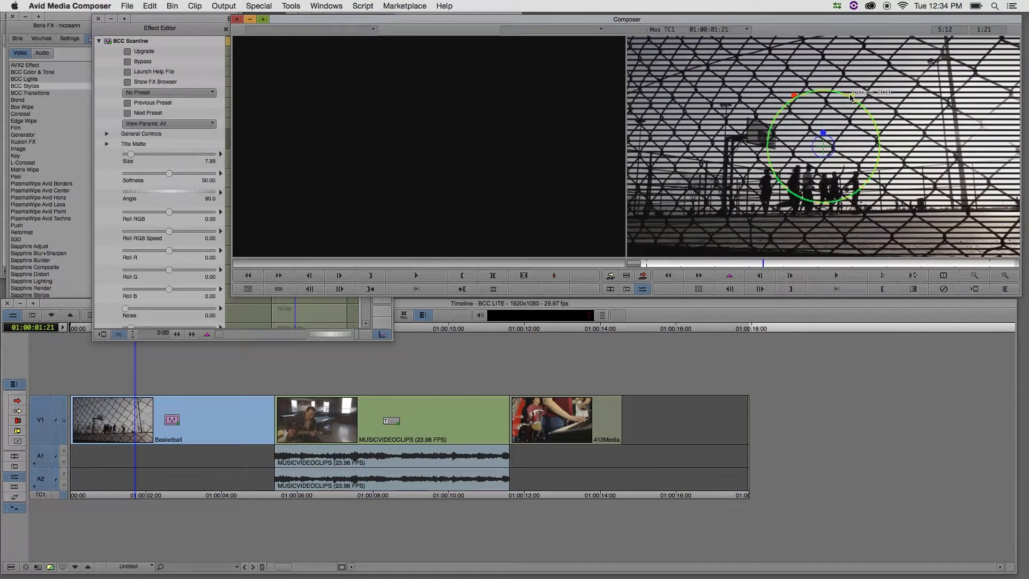
{"action": "left_click_drag", "start_coordinate": [852, 96], "coordinate": [858, 83]}
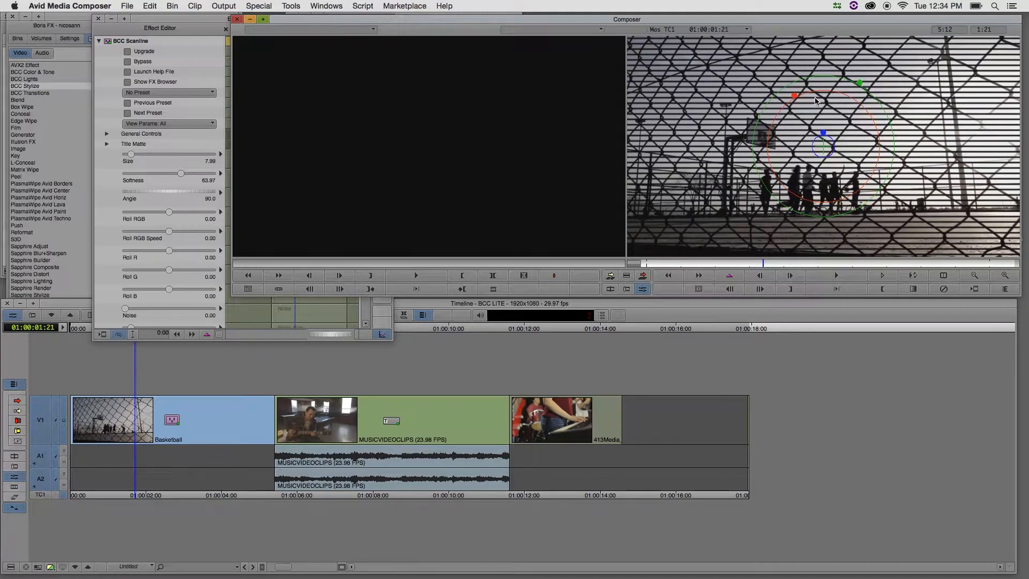
{"action": "left_click_drag", "start_coordinate": [795, 96], "coordinate": [770, 87]}
{"action": "key", "text": "space"}
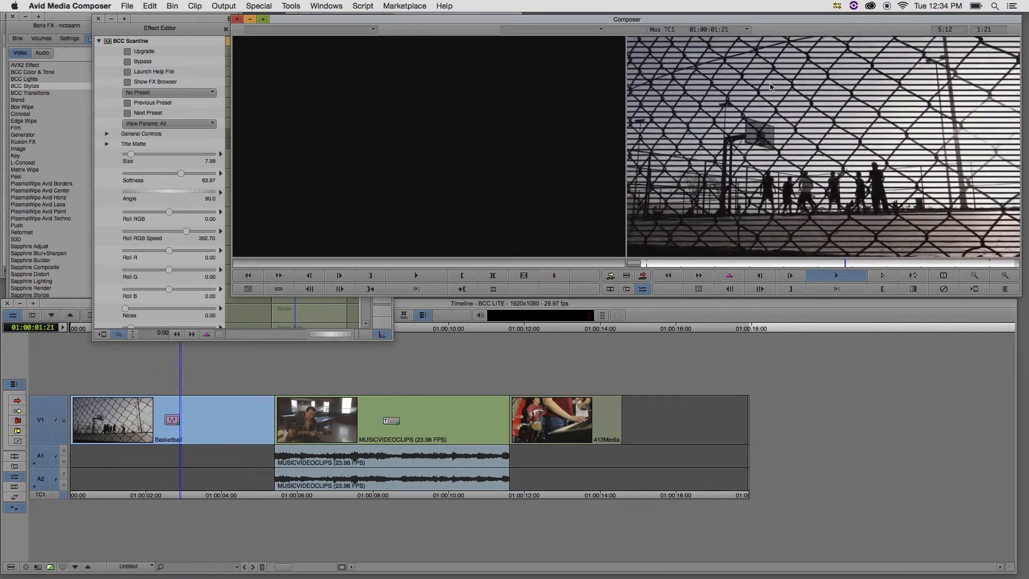
{"action": "key", "text": "space"}
{"action": "left_click_drag", "start_coordinate": [785, 78], "coordinate": [791, 89]}
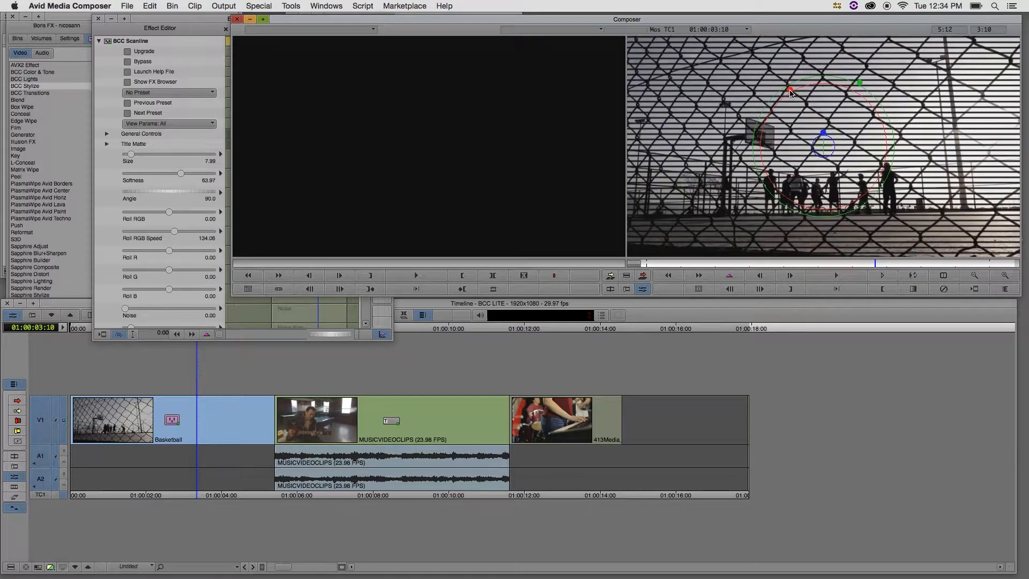
Browse the Scanline presets in the FX Browser and apply AngledSubtleRoll.bsp to the Basketball clip
{"action": "left_click", "coordinate": [183, 20]}
{"action": "left_click_drag", "start_coordinate": [368, 185], "coordinate": [321, 120]}
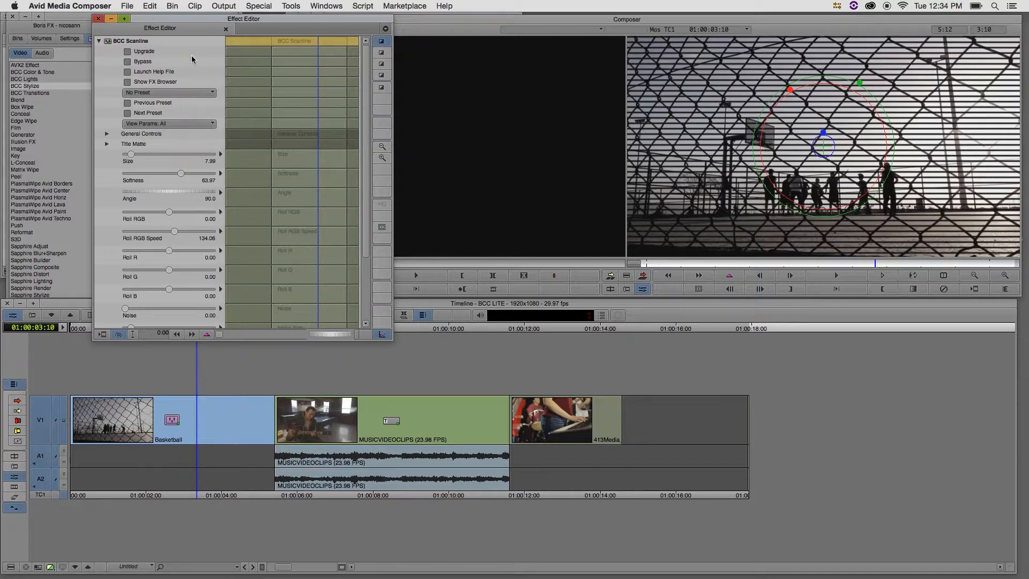
{"action": "left_click", "coordinate": [127, 82]}
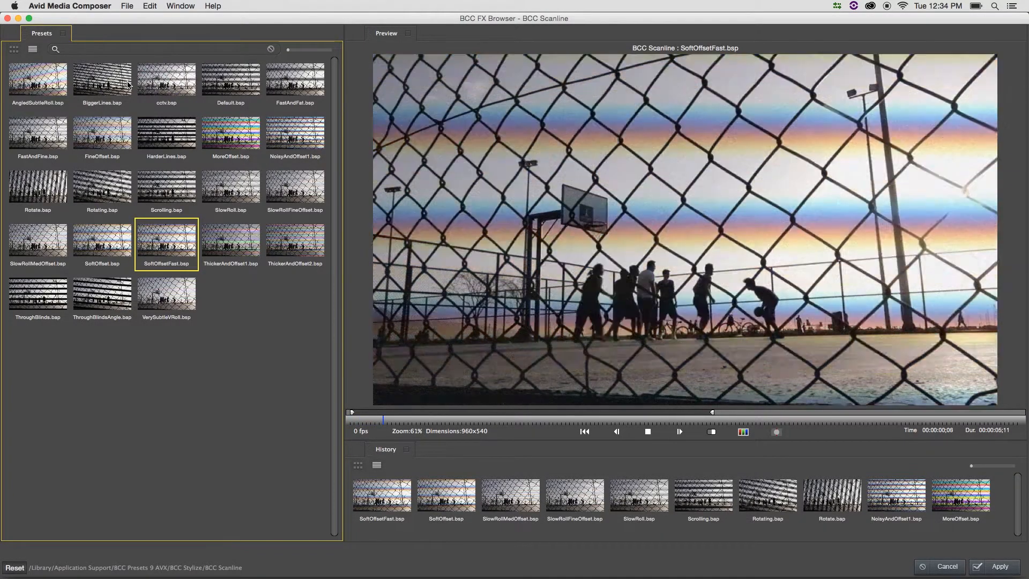
{"action": "key", "text": "Left"}
{"action": "key", "text": "Left"}
{"action": "key", "text": "Left"}
{"action": "key", "text": "Left"}
{"action": "key", "text": "Left"}
{"action": "key", "text": "Left"}
{"action": "key", "text": "Left"}
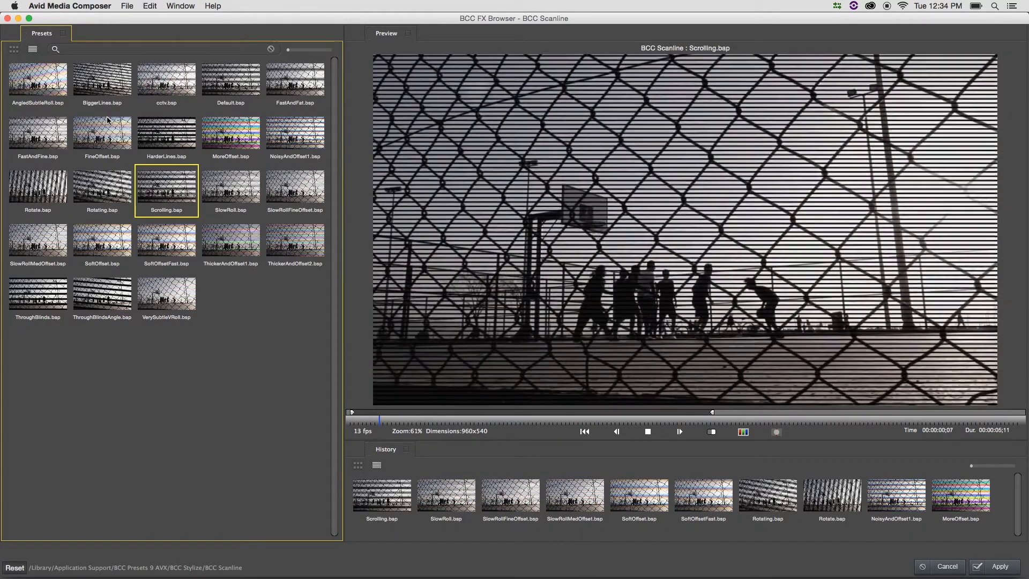
{"action": "key", "text": "Up"}
{"action": "key", "text": "Up"}
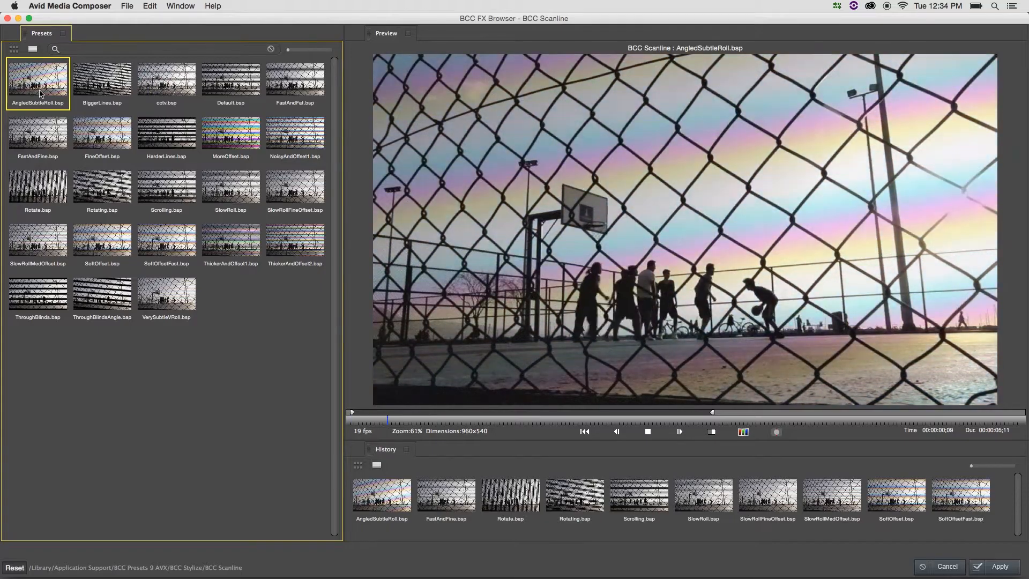
{"action": "left_click", "coordinate": [997, 567]}
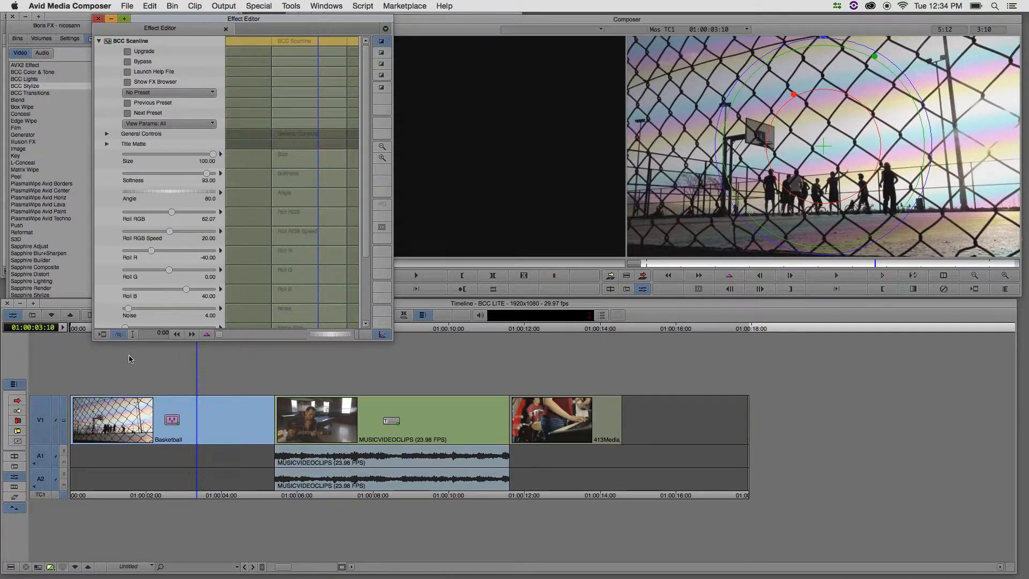
Play back the Basketball clip to preview the applied Scanline preset
{"action": "left_click", "coordinate": [141, 366]}
{"action": "key", "text": "space"}
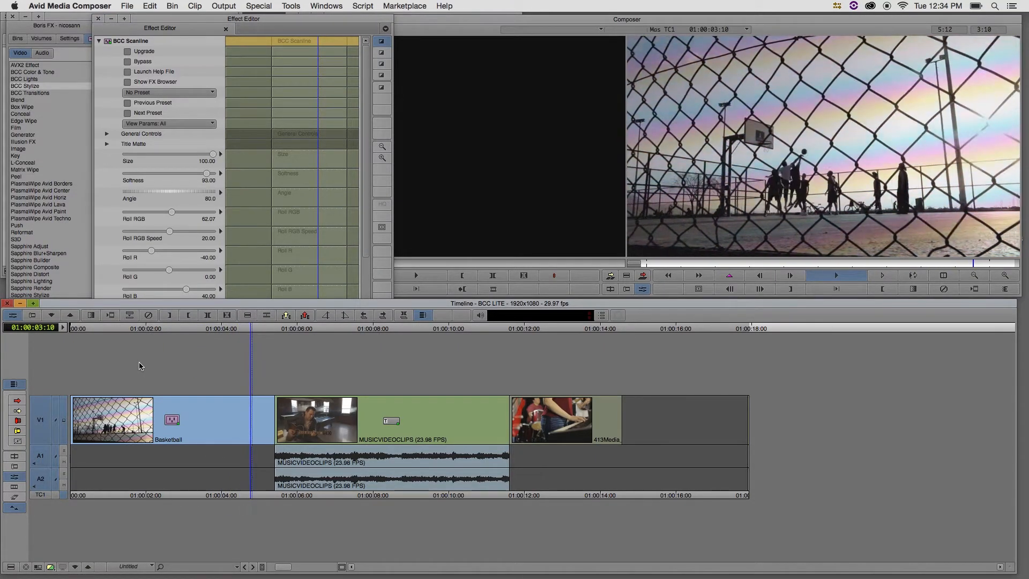
{"action": "key", "text": "space"}
Apply the BCC Lens Flare 3D effect to the MUSICVIDEOCLIPS clip and open its effect parameters
{"action": "left_click", "coordinate": [397, 328]}
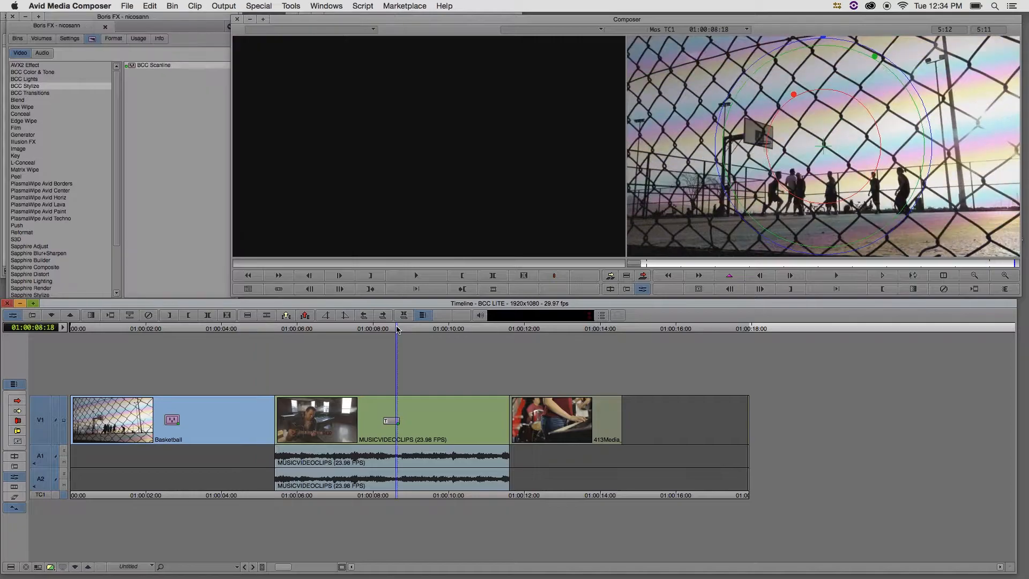
{"action": "left_click", "coordinate": [34, 96]}
{"action": "left_click", "coordinate": [31, 79]}
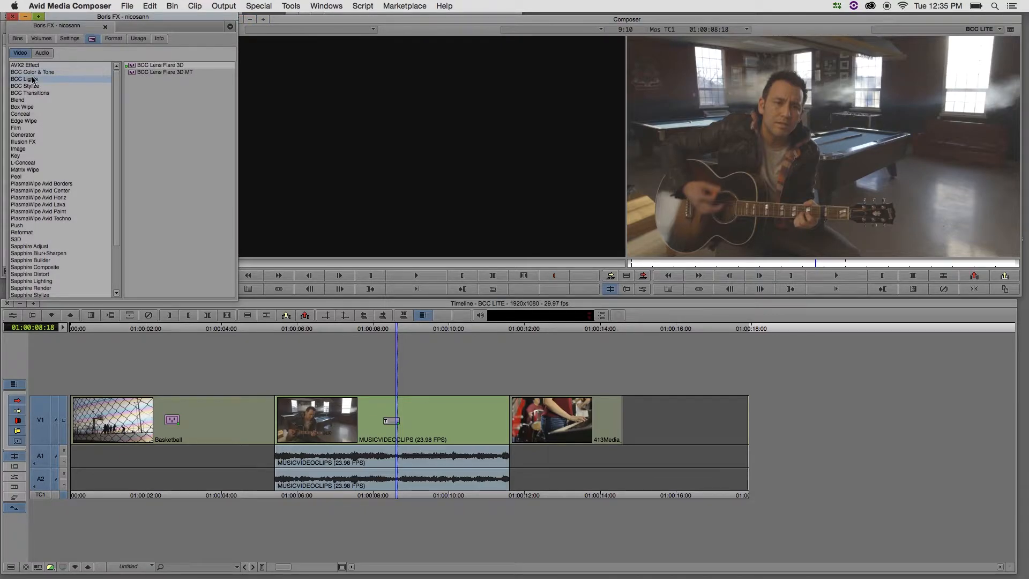
{"action": "left_click", "coordinate": [137, 66]}
{"action": "left_click_drag", "start_coordinate": [273, 286], "coordinate": [354, 411]}
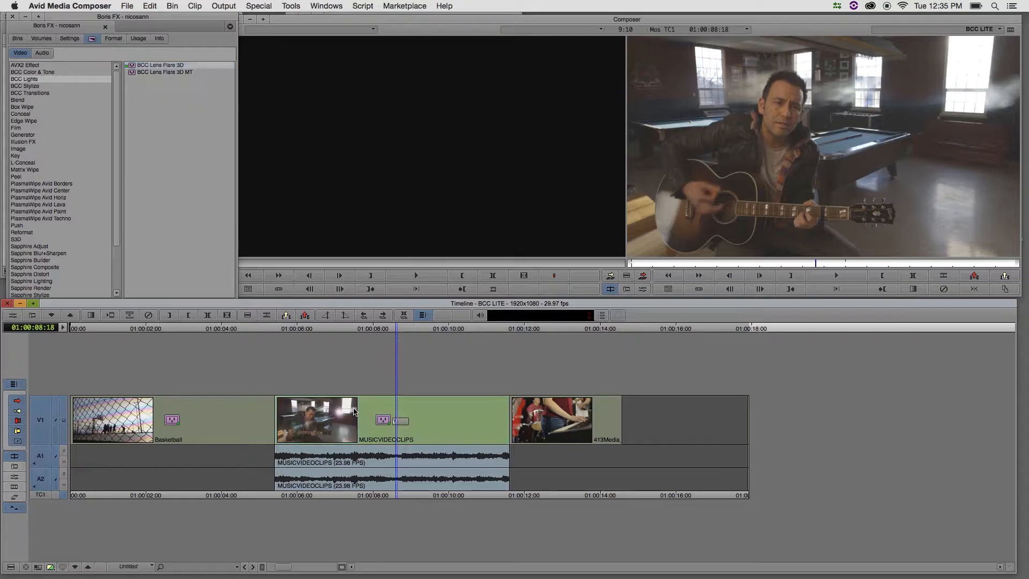
{"action": "left_click", "coordinate": [13, 315]}
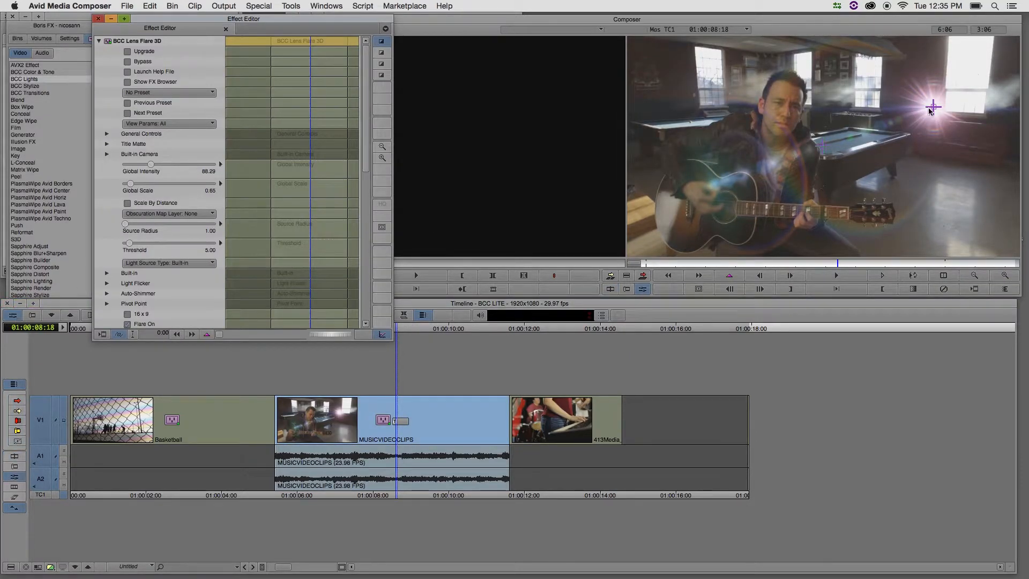
Move the lens flare onto the leftmost window in the shot and set Global Intensity to about 93.75 and Global Scale to about 0.44
{"action": "left_click_drag", "start_coordinate": [934, 108], "coordinate": [712, 81]}
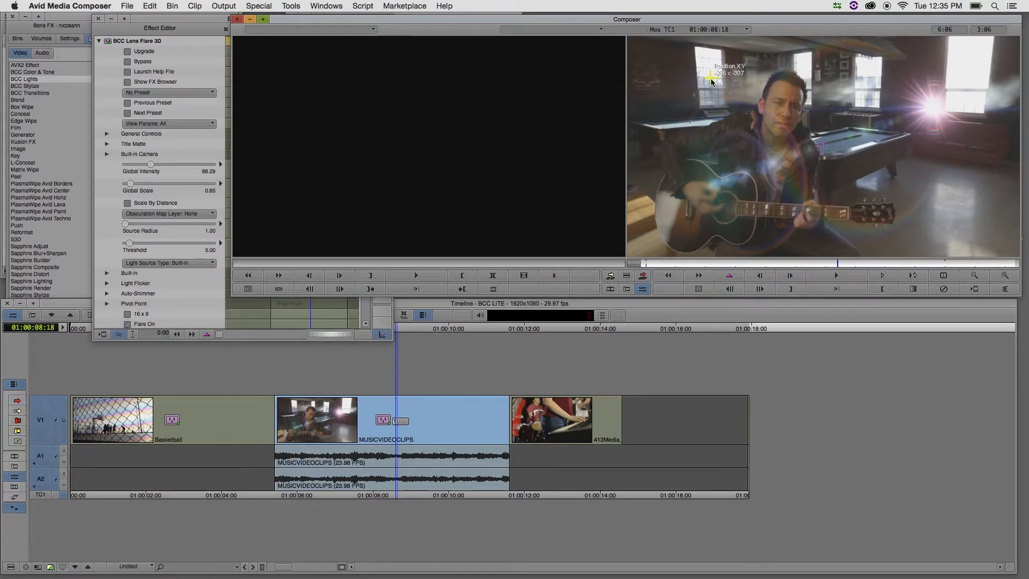
{"action": "left_click", "coordinate": [194, 26]}
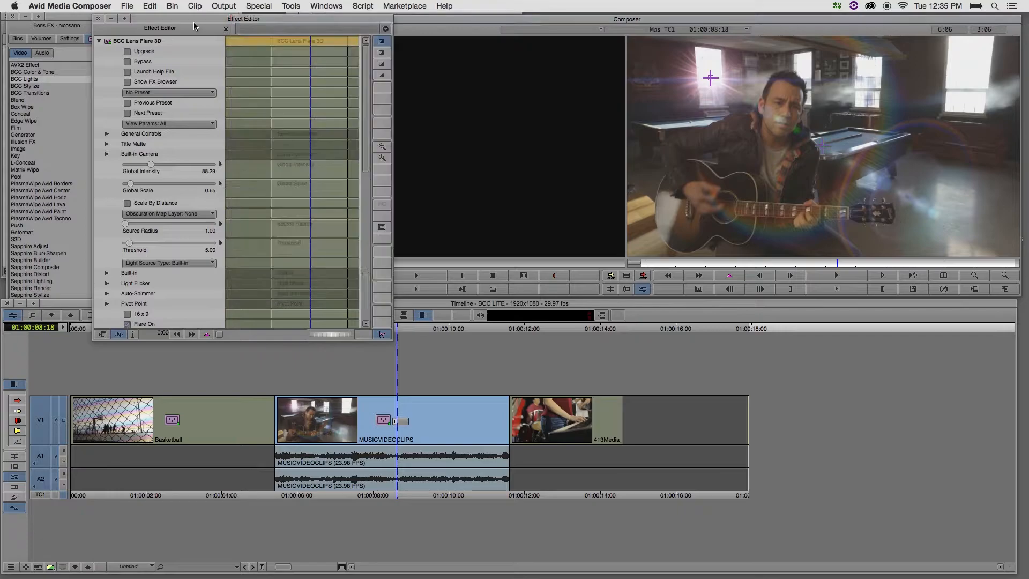
{"action": "left_click_drag", "start_coordinate": [149, 168], "coordinate": [131, 191]}
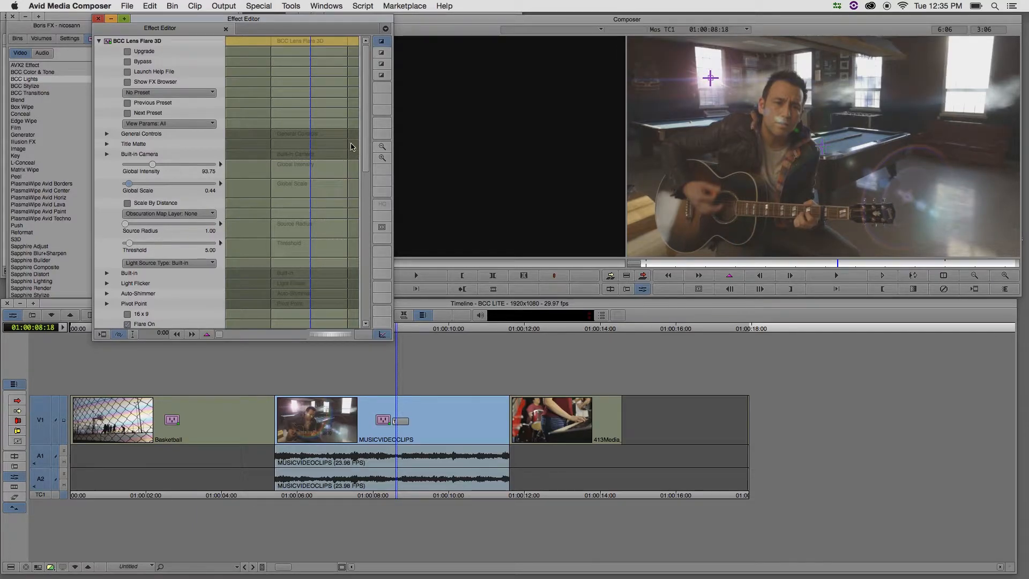
Apply the BrightPopDD.bsp preset from the FX Browser to the lens flare and move its pivot point to about -14 x 167
{"action": "left_click", "coordinate": [127, 82]}
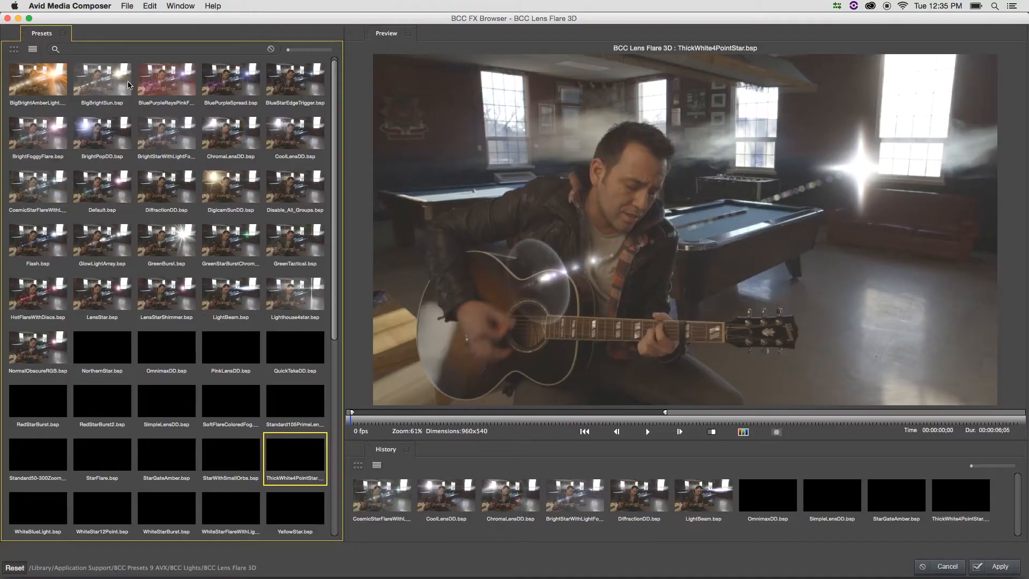
{"action": "left_click", "coordinate": [103, 84]}
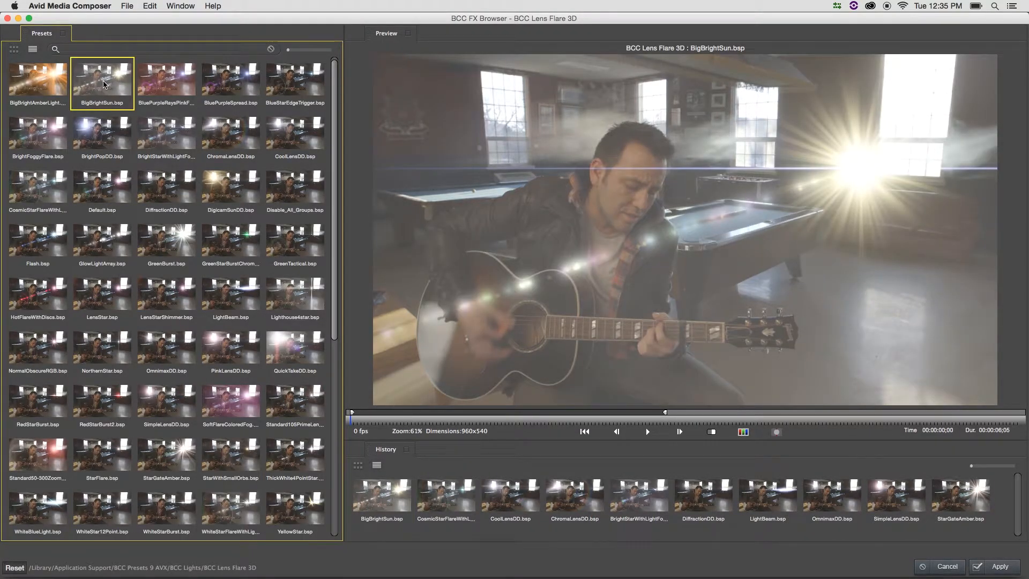
{"action": "key", "text": "Right"}
{"action": "key", "text": "Right"}
{"action": "key", "text": "Right"}
{"action": "key", "text": "Right"}
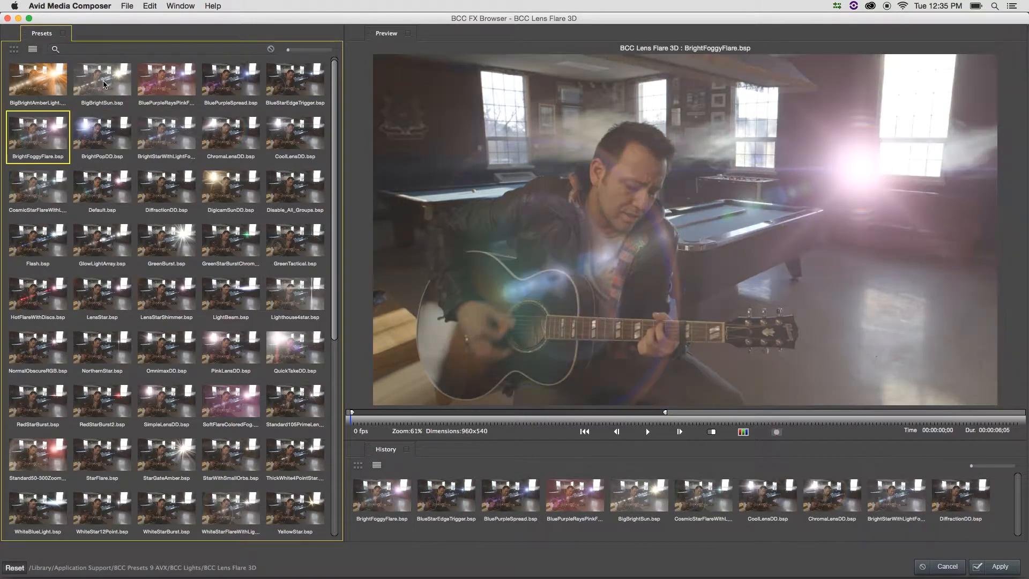
{"action": "key", "text": "Right"}
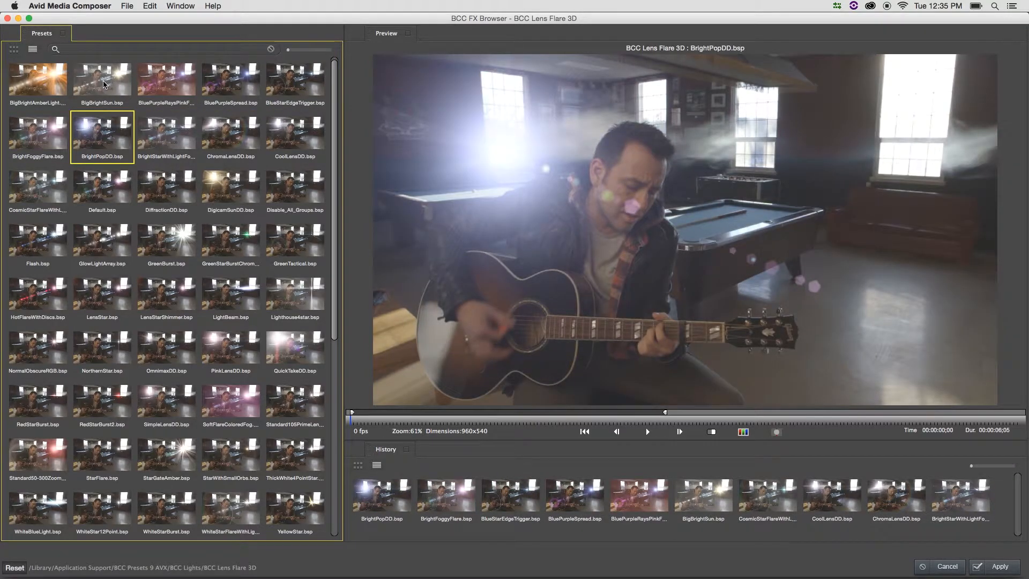
{"action": "left_click", "coordinate": [996, 566]}
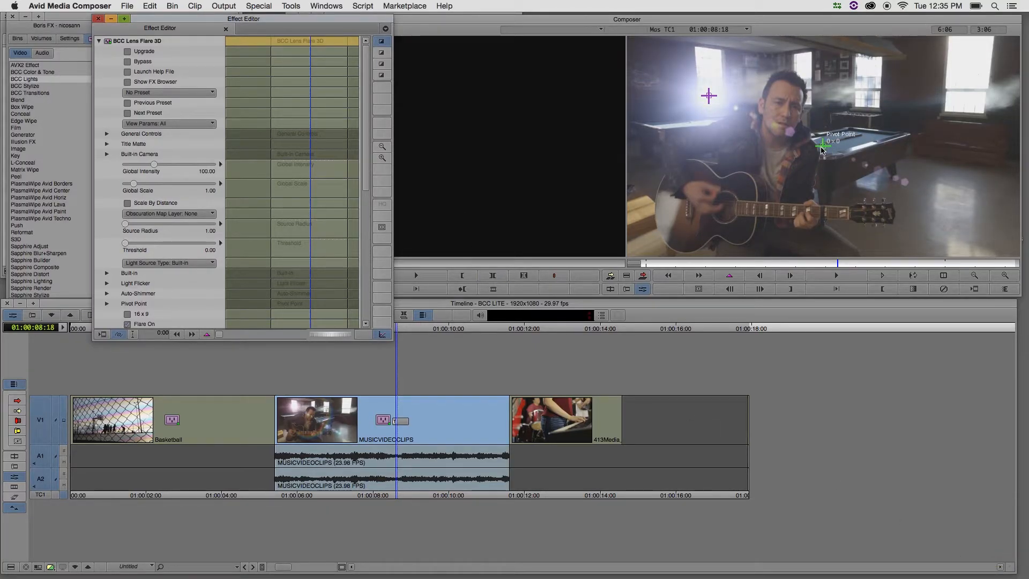
{"action": "left_click_drag", "start_coordinate": [822, 148], "coordinate": [817, 185]}
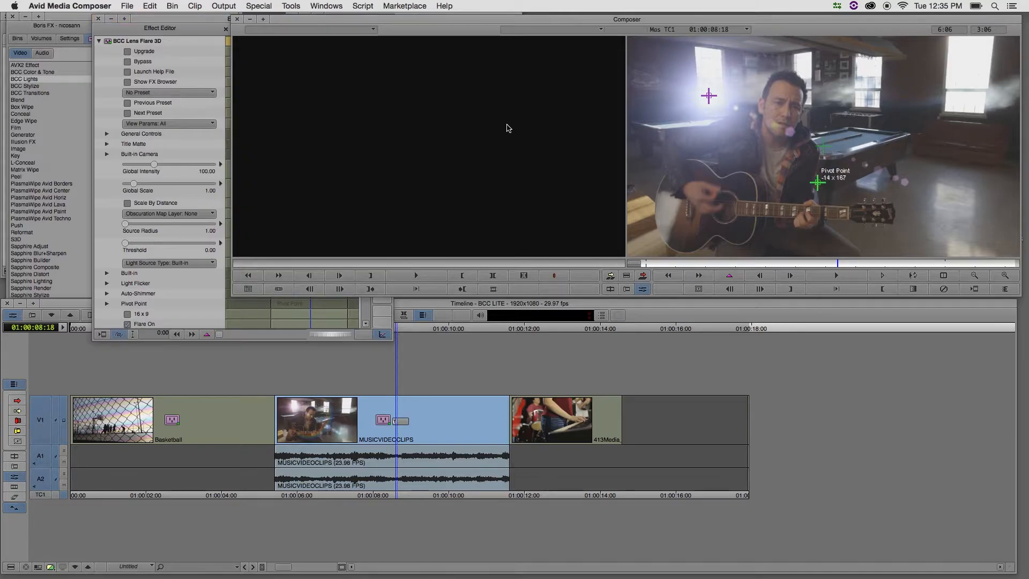
Turn off the Polygons element of the BCC Lens Flare 3D effect
{"action": "left_click", "coordinate": [223, 138]}
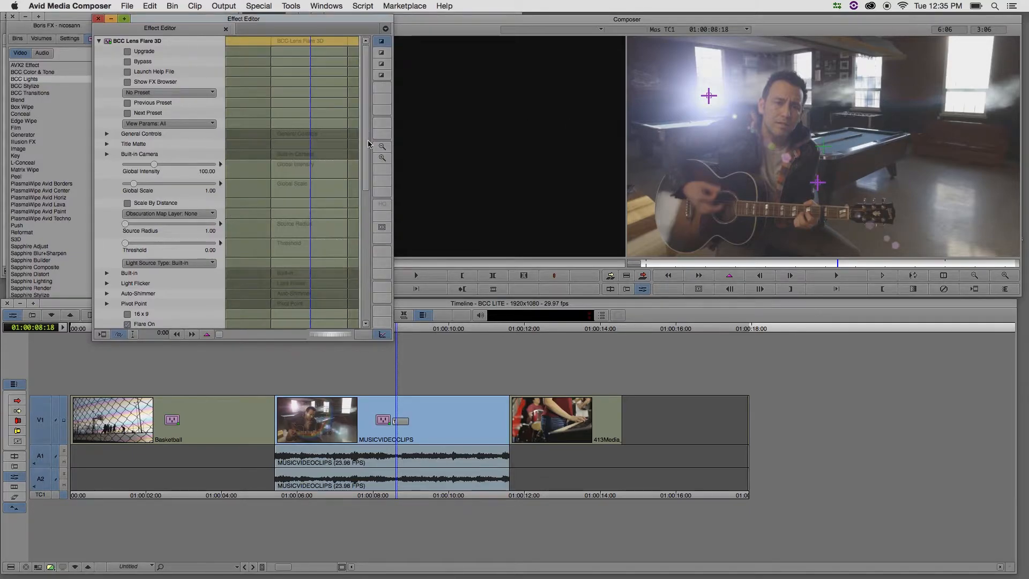
{"action": "scroll", "coordinate": [369, 143], "scroll_direction": "down", "scroll_amount": 5}
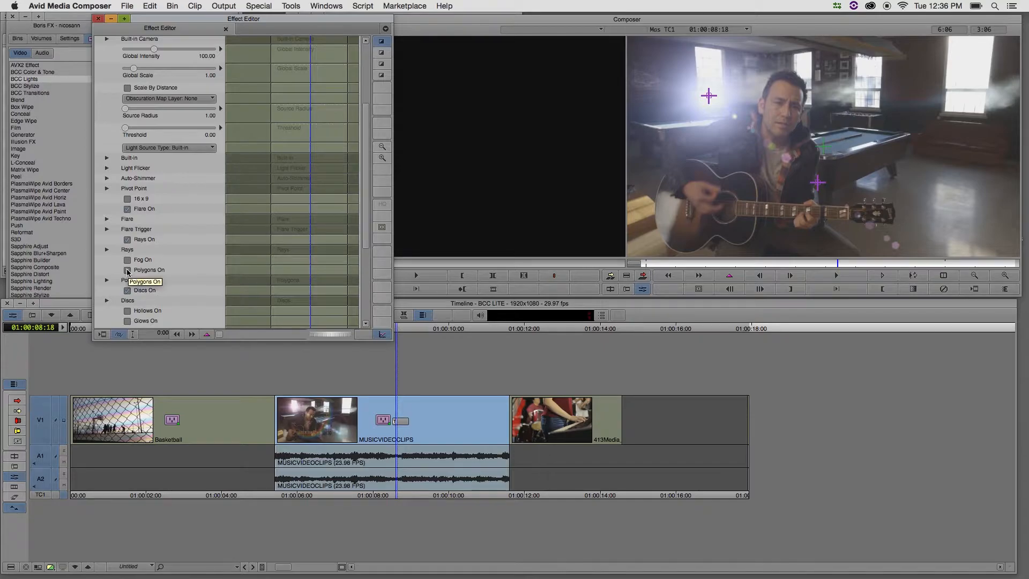
{"action": "left_click", "coordinate": [128, 271]}
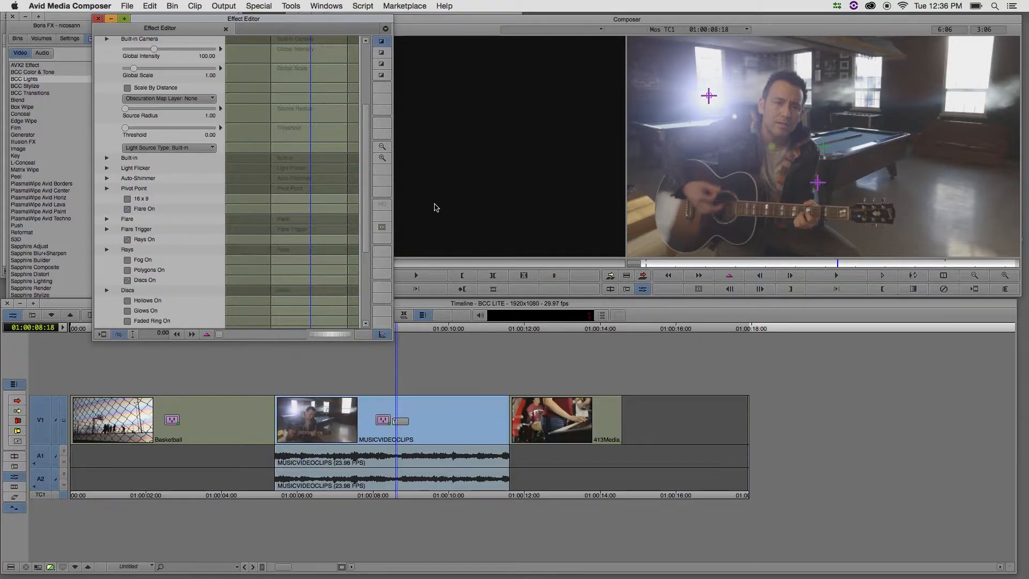
Set the lens flare's Light Flicker Speed to about 32.50 and Amount to about 31.88, and play back the clip to preview it
{"action": "left_click_drag", "start_coordinate": [362, 225], "coordinate": [360, 184]}
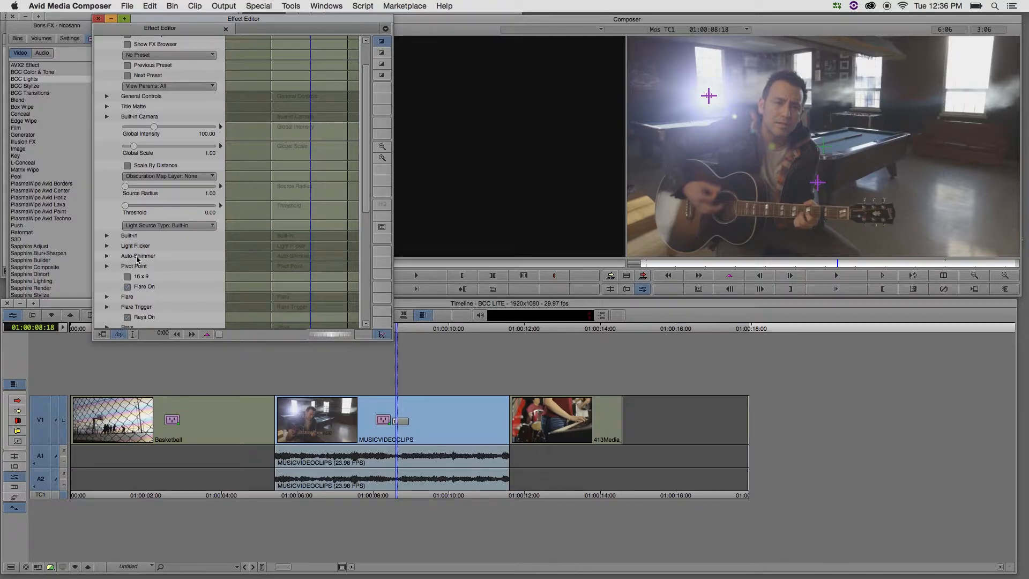
{"action": "left_click", "coordinate": [108, 247]}
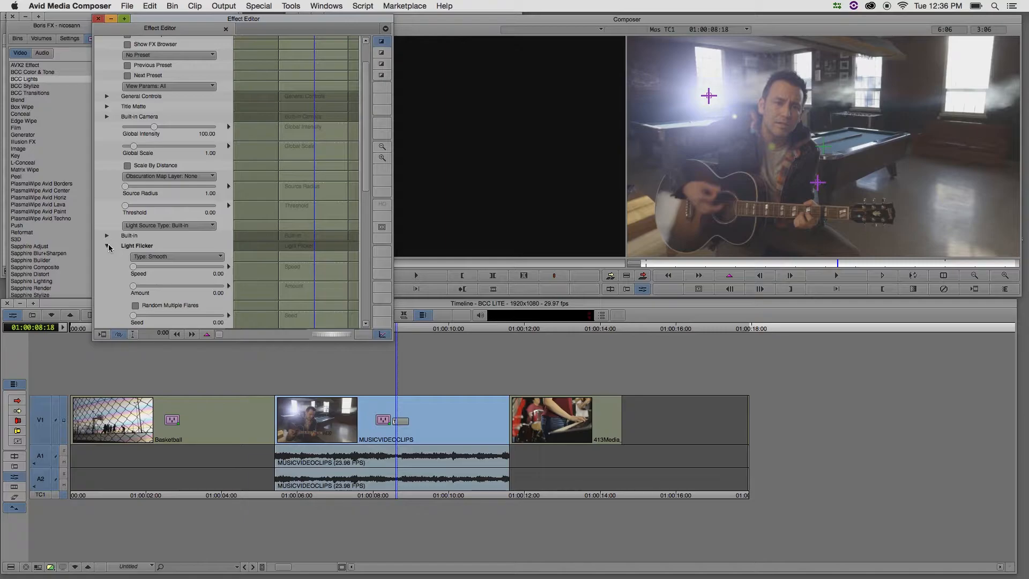
{"action": "left_click_drag", "start_coordinate": [136, 268], "coordinate": [160, 288]}
{"action": "left_click", "coordinate": [163, 268]}
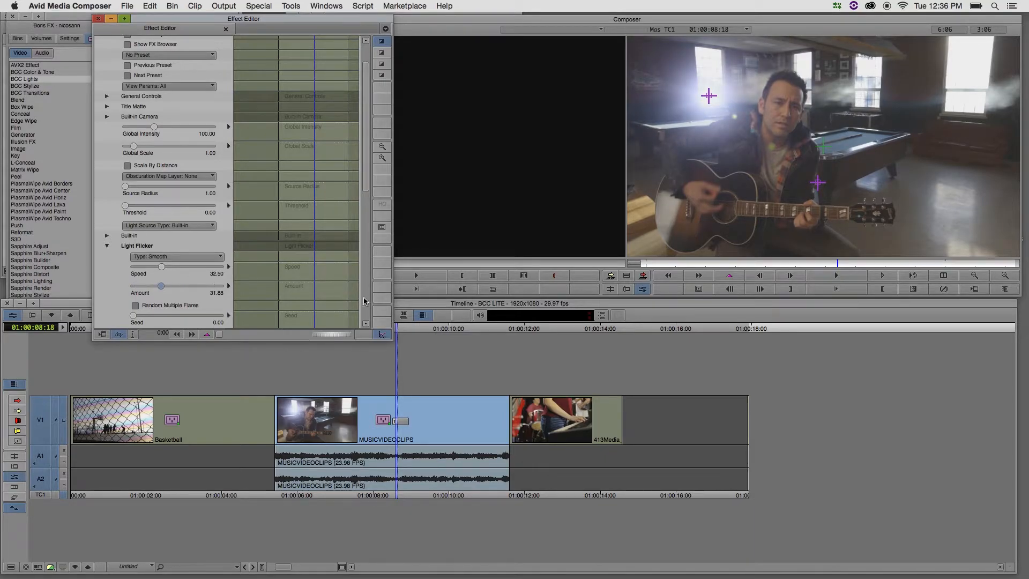
{"action": "key", "text": "space"}
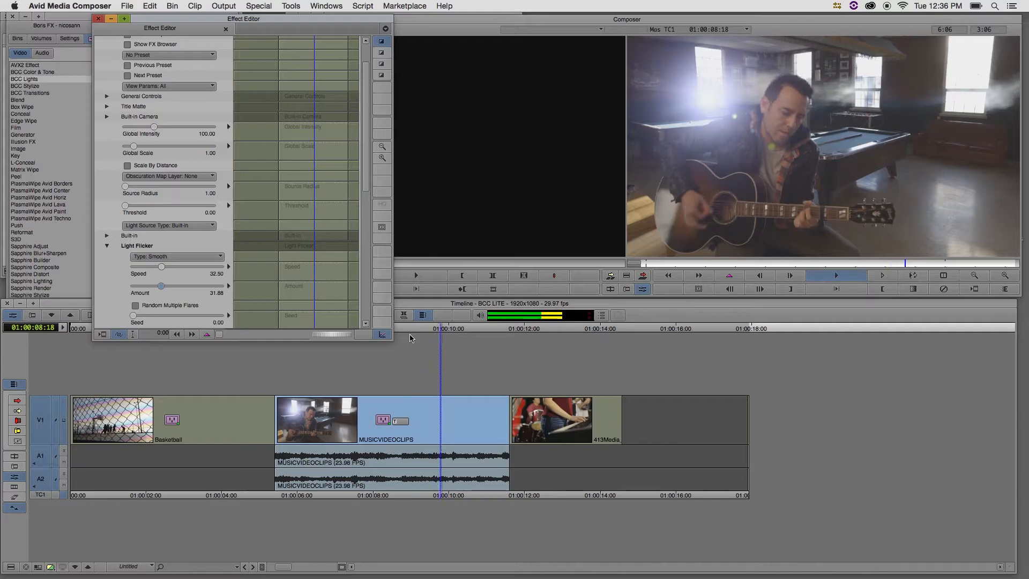
{"action": "key", "text": "space"}
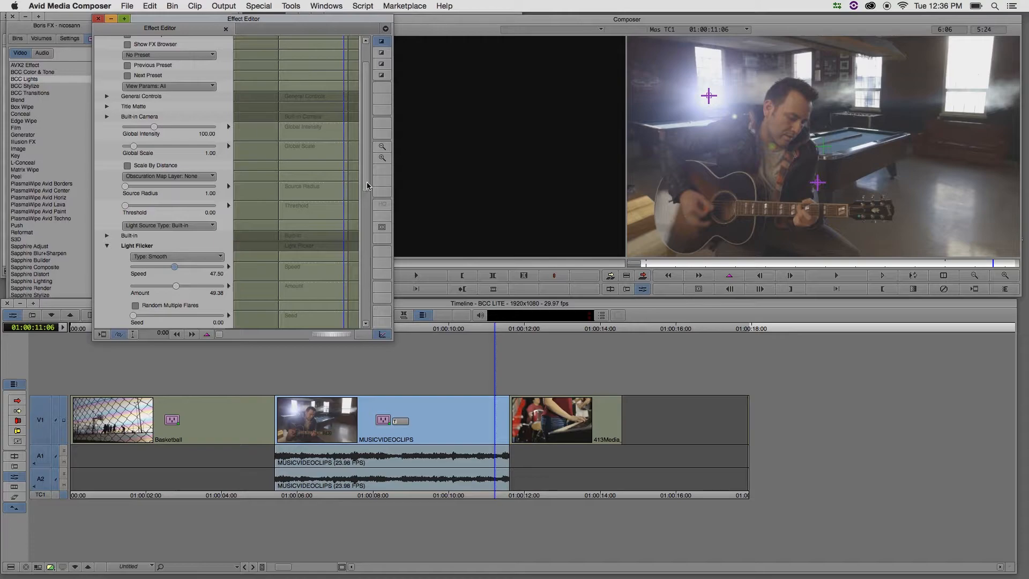
Browse the lens flare presets in the FX Browser, apply Standard105PrimeLens, and place the flare over the leftmost window
{"action": "scroll", "coordinate": [365, 189], "scroll_direction": "up", "scroll_amount": 3}
{"action": "left_click", "coordinate": [128, 82]}
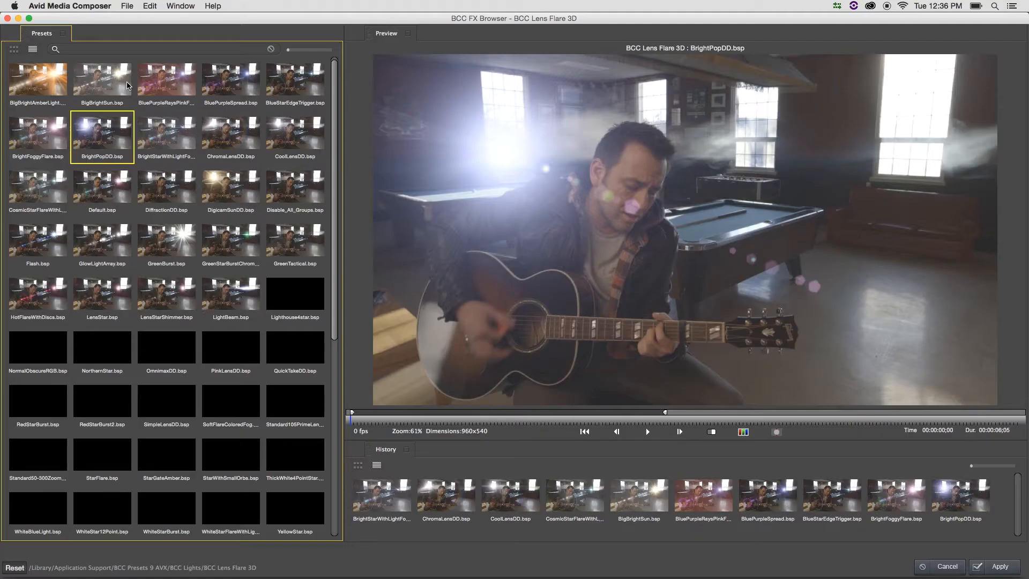
{"action": "left_click", "coordinate": [166, 295]}
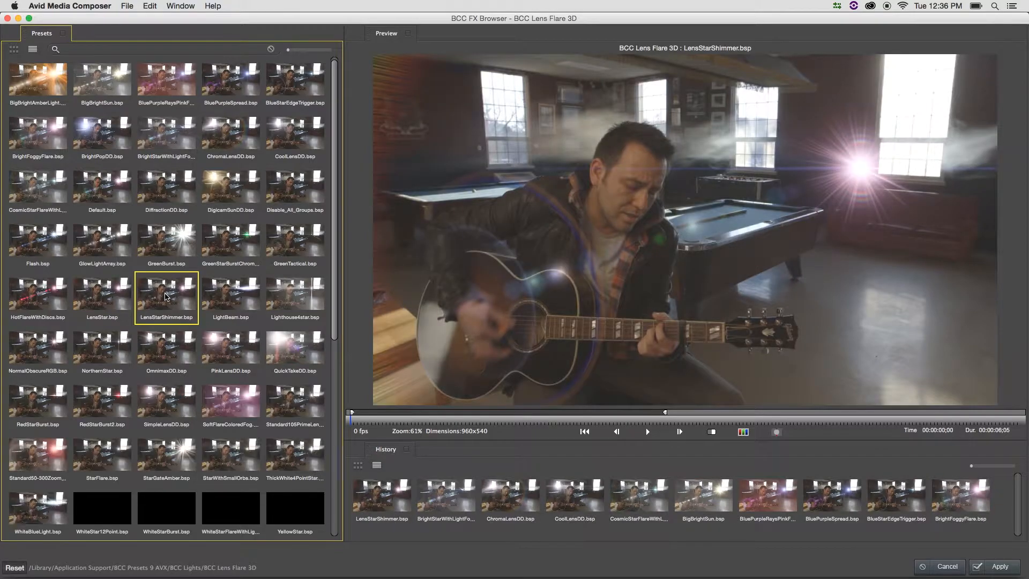
{"action": "key", "text": "Right"}
{"action": "key", "text": "Right"}
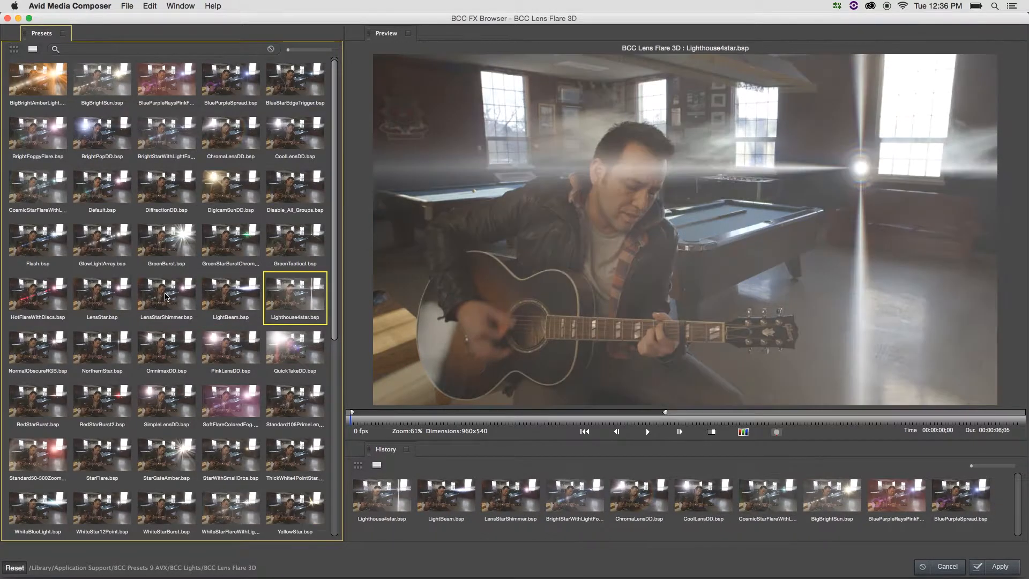
{"action": "key", "text": "Down"}
{"action": "key", "text": "Down"}
{"action": "key", "text": "Down"}
{"action": "key", "text": "Up"}
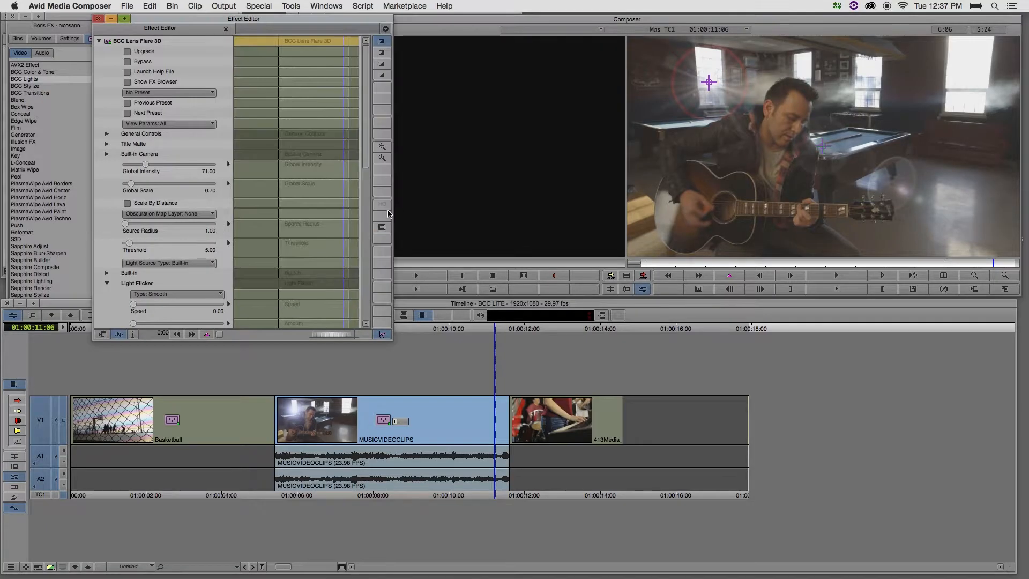
Enable the lens flare's Beat Reactor and load MUSICVIDEOCLIPS-AIFF.aiff from the MUSIC folder as its external file
{"action": "left_click_drag", "start_coordinate": [363, 156], "coordinate": [365, 320]}
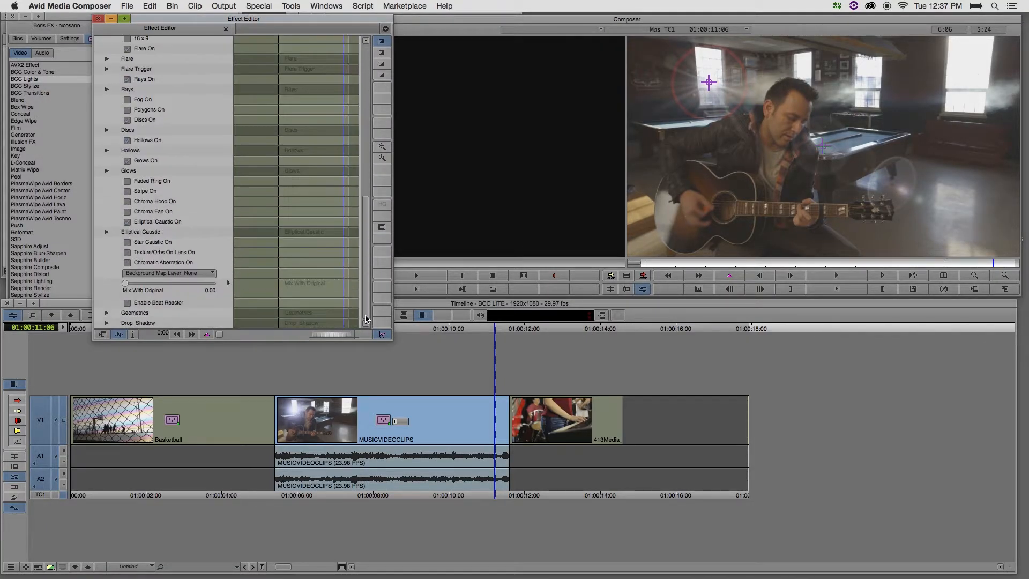
{"action": "left_click", "coordinate": [127, 303]}
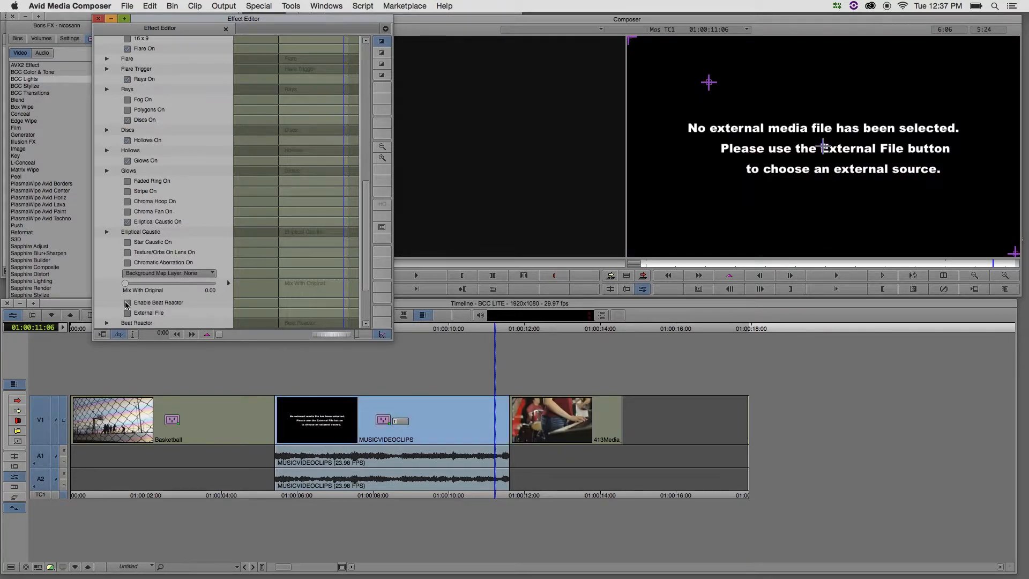
{"action": "left_click", "coordinate": [130, 313]}
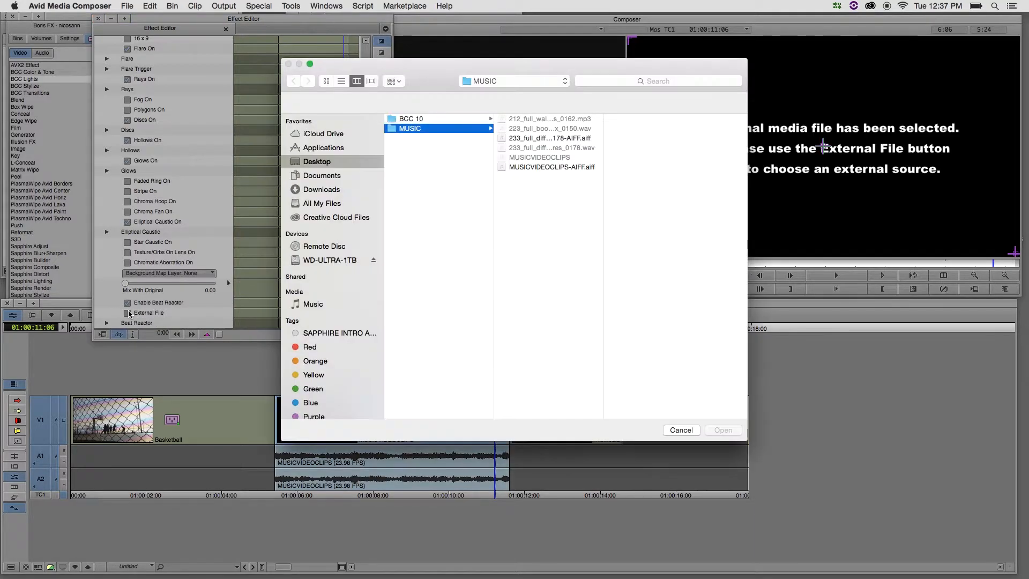
{"action": "left_click", "coordinate": [531, 166]}
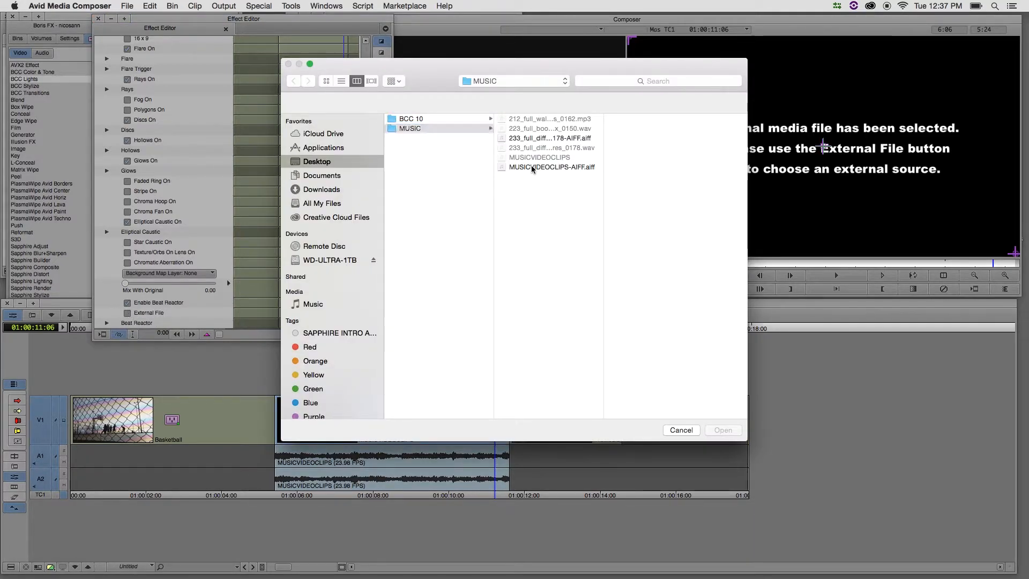
{"action": "left_click", "coordinate": [532, 166]}
{"action": "left_click", "coordinate": [724, 431]}
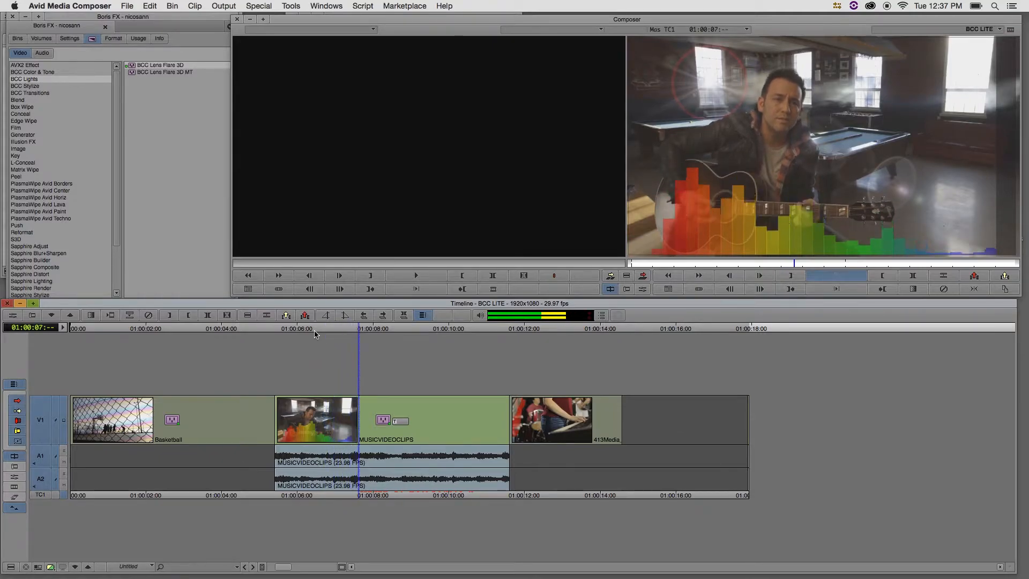
Set the Beat Reactor's Apply Parameter A to Global Intensity in the lens flare's parameters
{"action": "key", "text": "space"}
{"action": "left_click", "coordinate": [11, 315]}
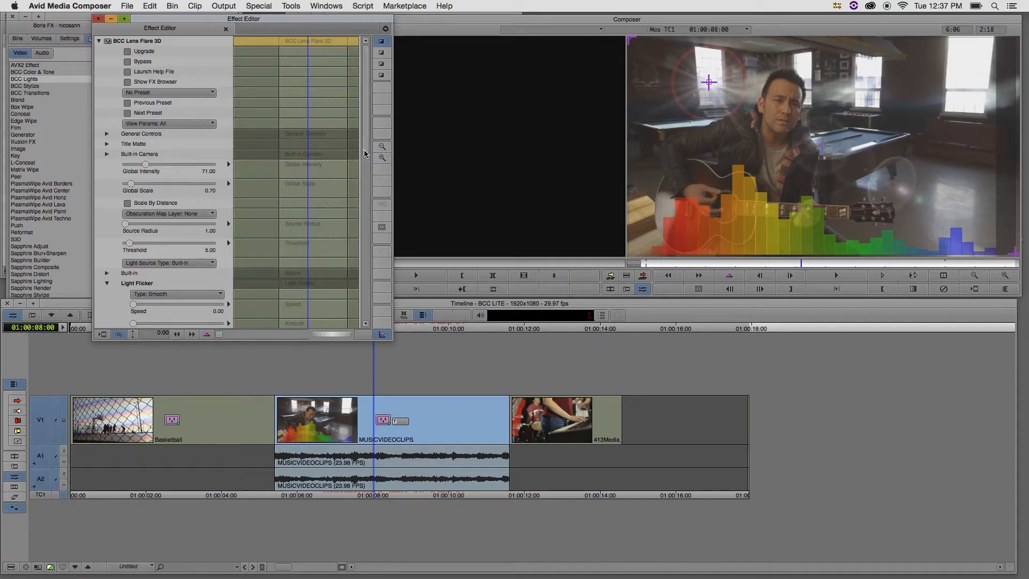
{"action": "scroll", "coordinate": [365, 149], "scroll_direction": "down", "scroll_amount": 15}
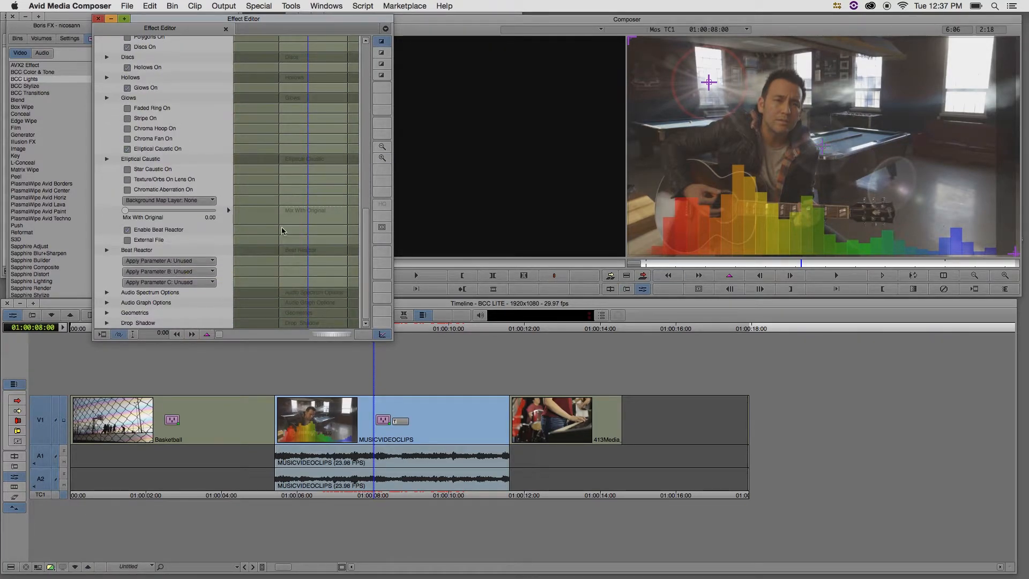
{"action": "left_click", "coordinate": [143, 262]}
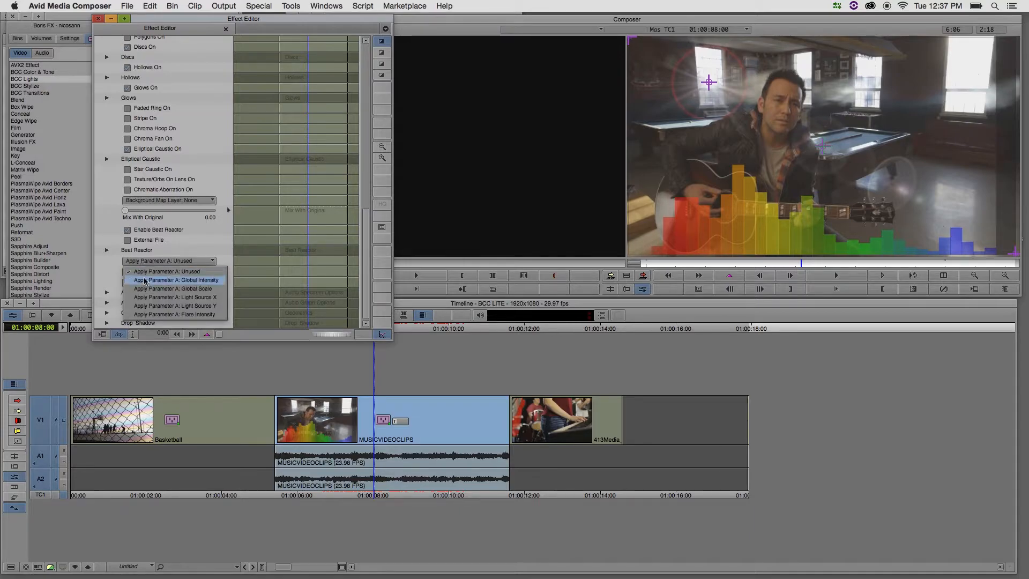
{"action": "left_click", "coordinate": [145, 279]}
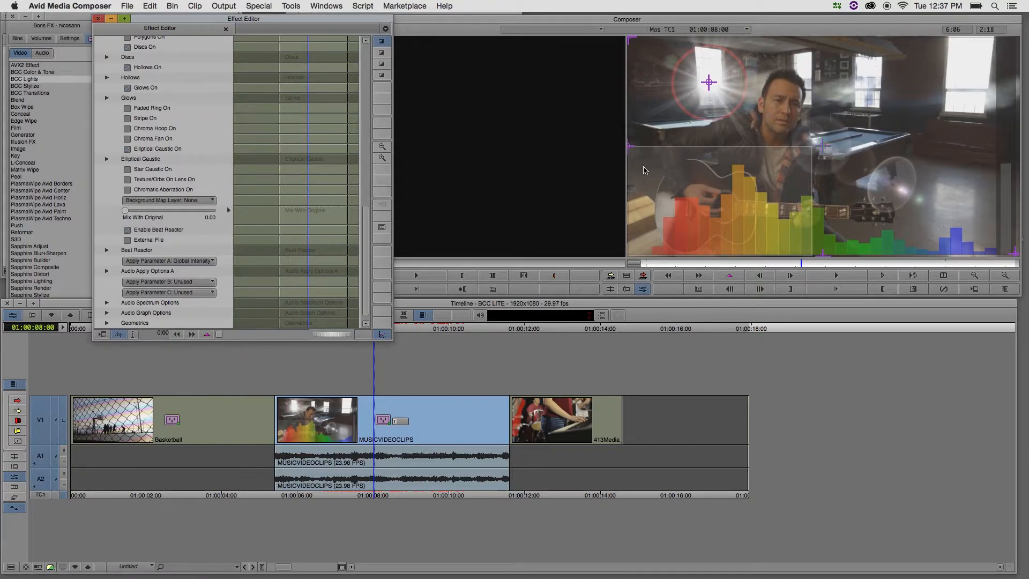
Reshape the selection box on the audio graph to cover the upper part of the low to mid frequency bars
{"action": "left_click_drag", "start_coordinate": [633, 149], "coordinate": [716, 156]}
{"action": "left_click_drag", "start_coordinate": [824, 256], "coordinate": [824, 215]}
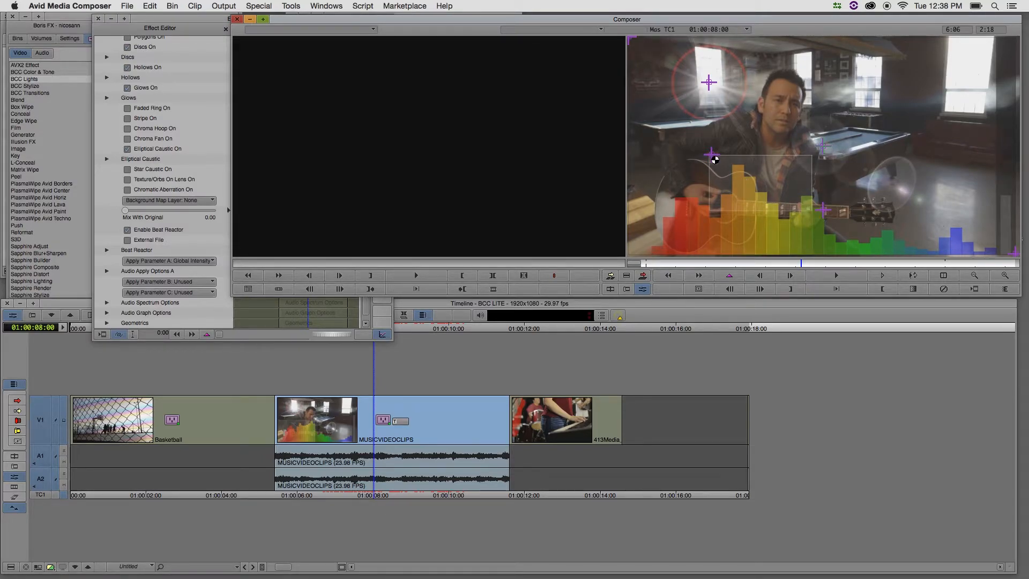
{"action": "left_click_drag", "start_coordinate": [715, 159], "coordinate": [664, 160]}
Play back the MUSICVIDEOCLIPS clip from about 01:00:08:17 to preview the beat-driven flare, and reopen its effect parameters
{"action": "left_click", "coordinate": [395, 330]}
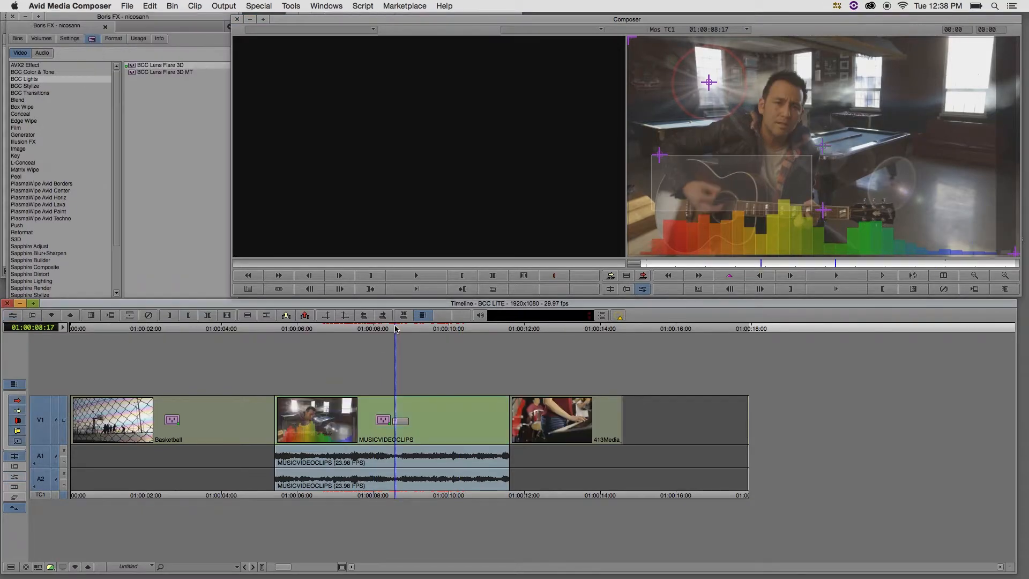
{"action": "key", "text": "space"}
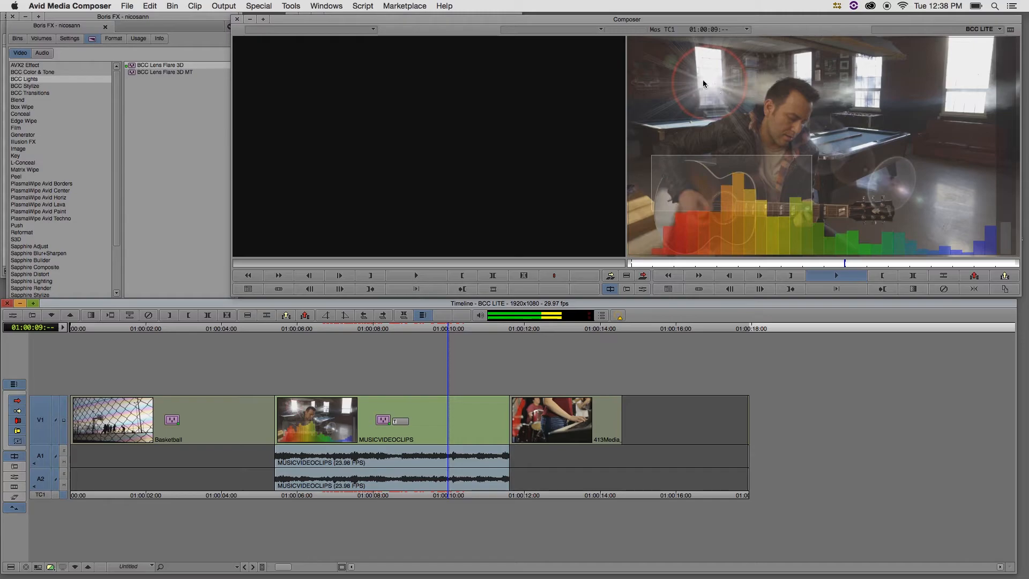
{"action": "key", "text": "space"}
{"action": "left_click", "coordinate": [13, 316]}
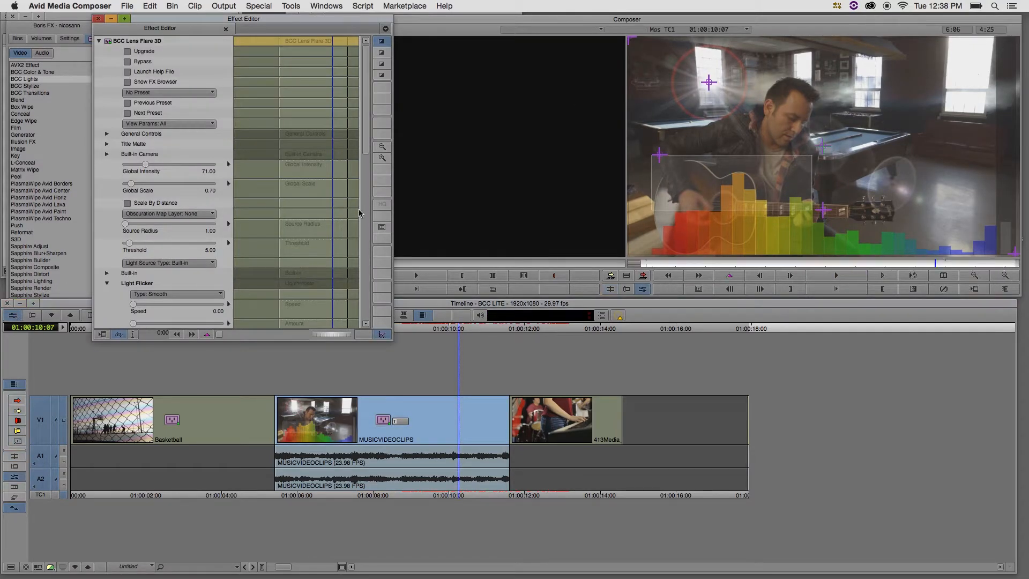
Try an Output Max of about 287.50 in Audio Apply Options A and play back the stronger flare response
{"action": "scroll", "coordinate": [143, 263], "scroll_direction": "down", "scroll_amount": 15}
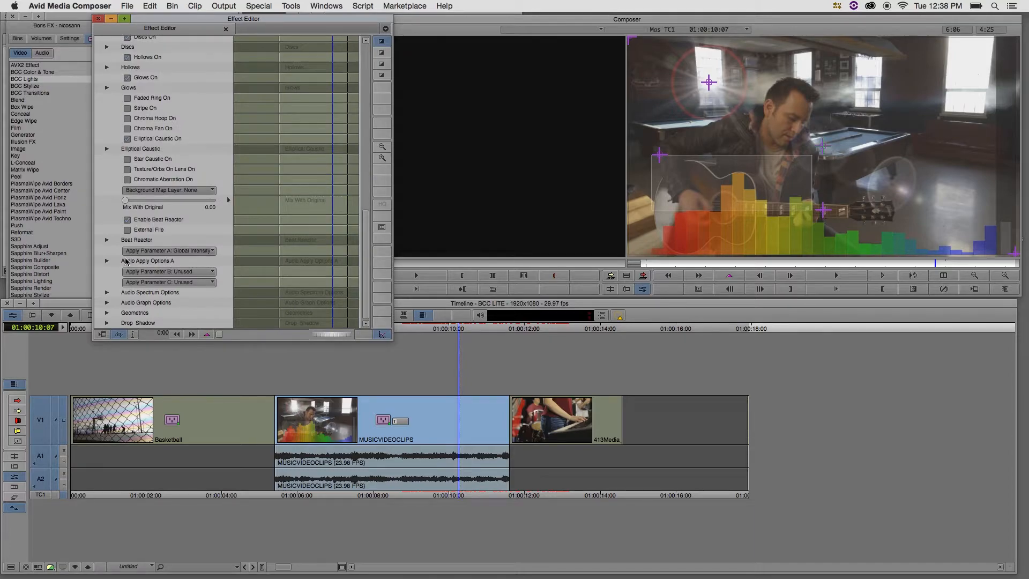
{"action": "left_click", "coordinate": [107, 261]}
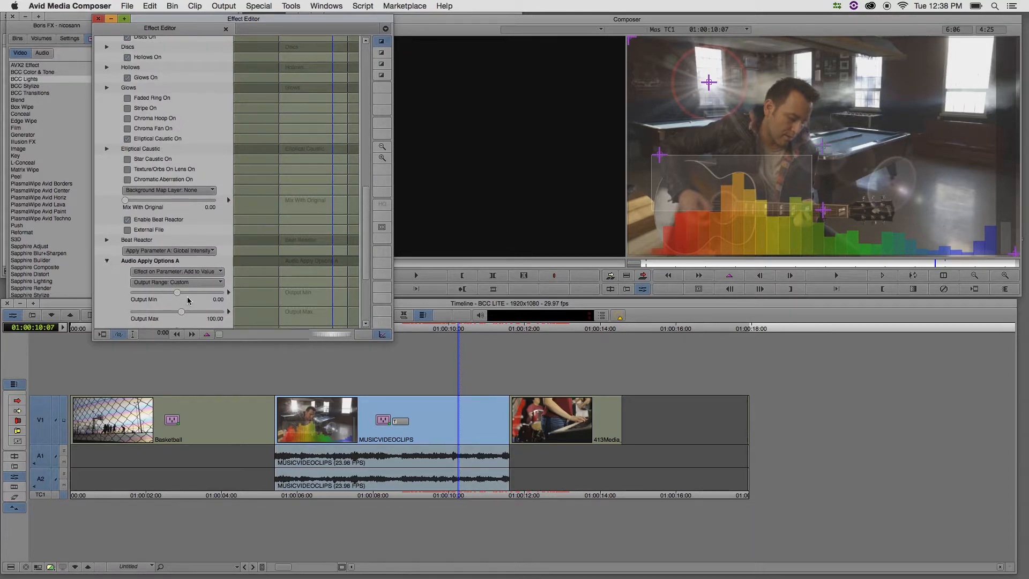
{"action": "left_click_drag", "start_coordinate": [182, 316], "coordinate": [191, 315]}
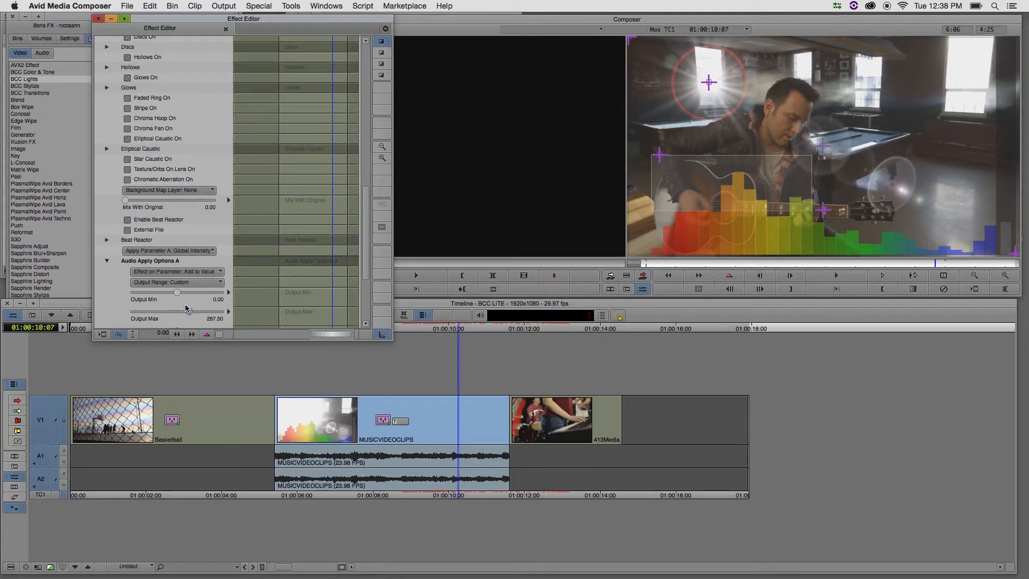
{"action": "key", "text": "space"}
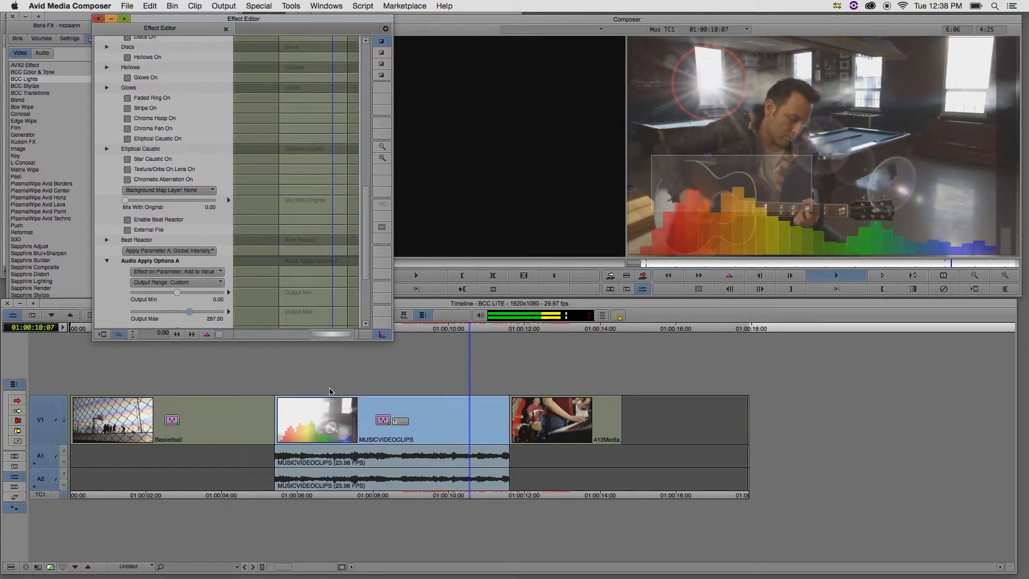
{"action": "key", "text": "space"}
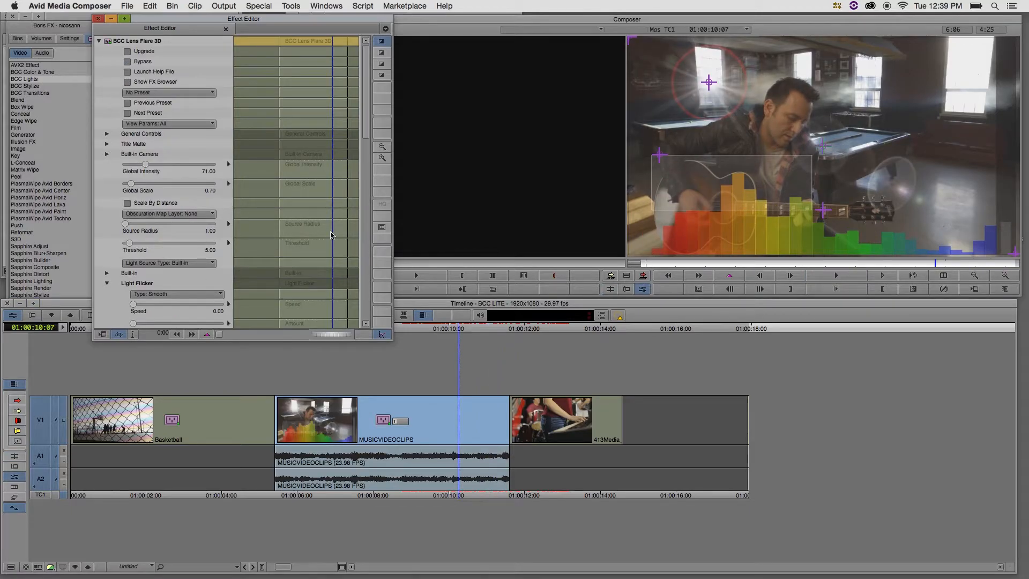
Hide the audio graph overlay by setting the Beat Reactor's Show Graph option to No
{"action": "left_click_drag", "start_coordinate": [369, 124], "coordinate": [360, 299]}
{"action": "left_click", "coordinate": [107, 148]}
{"action": "left_click", "coordinate": [173, 220]}
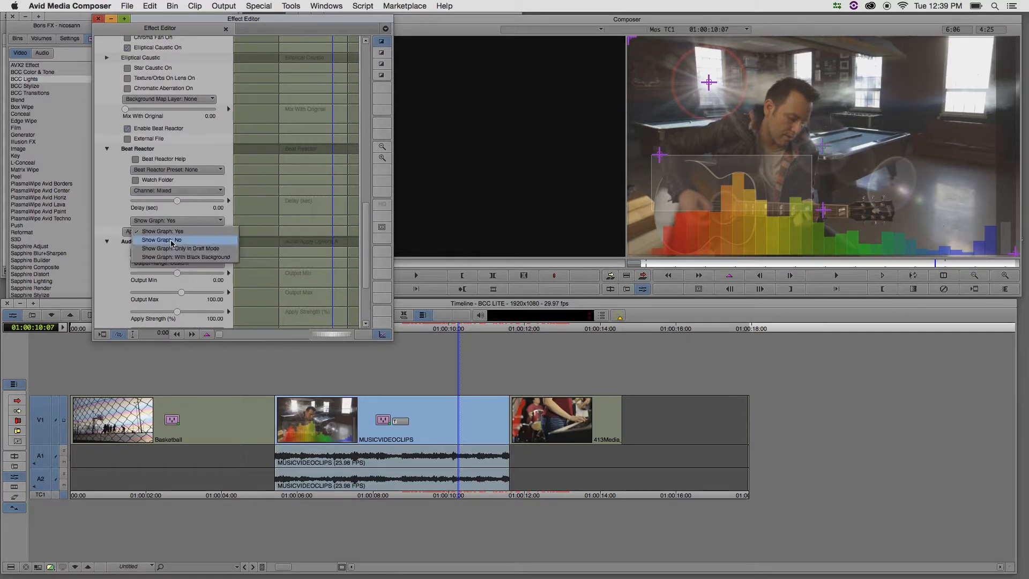
{"action": "left_click", "coordinate": [173, 241]}
Apply the BCC Colorize effect from BCC Color & Tone to the 413Media clip and open its effect parameters
{"action": "left_click", "coordinate": [557, 341]}
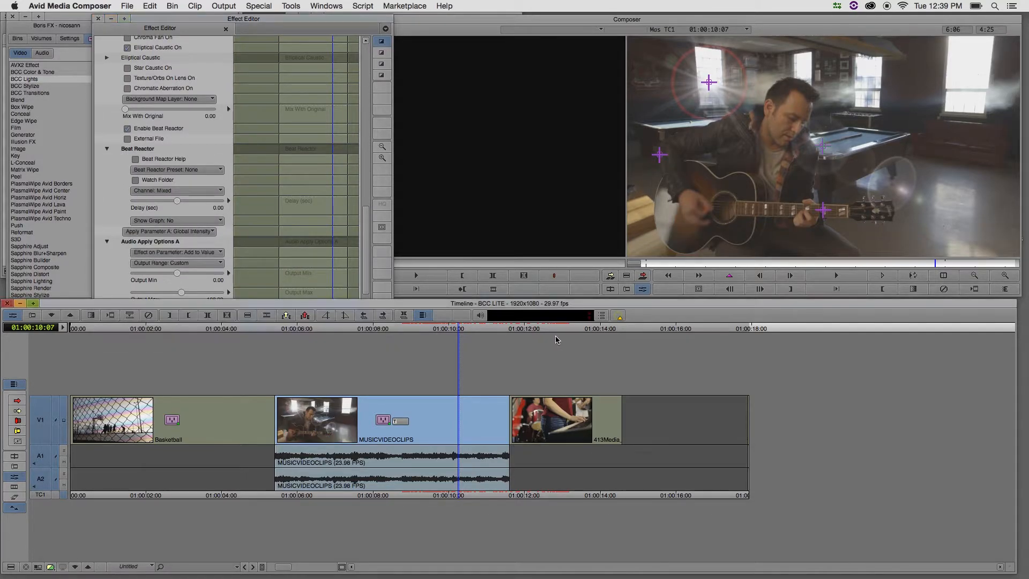
{"action": "left_click", "coordinate": [556, 330]}
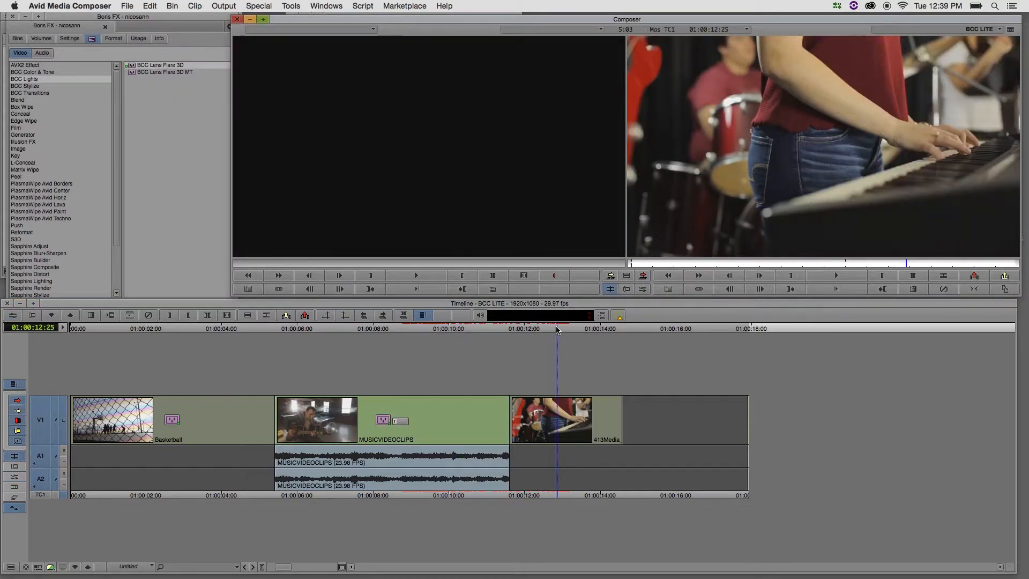
{"action": "left_click", "coordinate": [33, 72]}
{"action": "left_click_drag", "start_coordinate": [132, 70], "coordinate": [575, 421]}
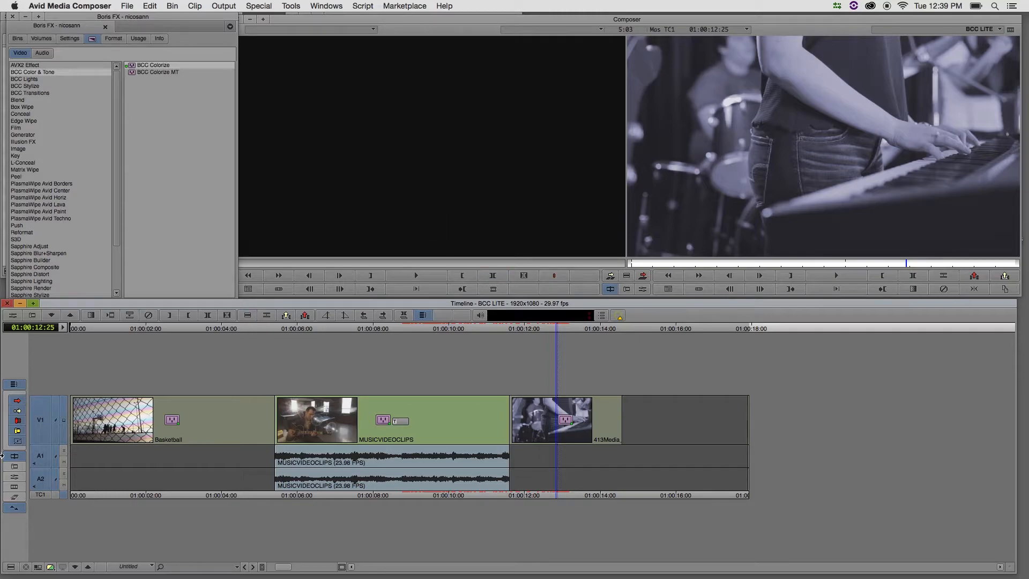
{"action": "left_click", "coordinate": [13, 316]}
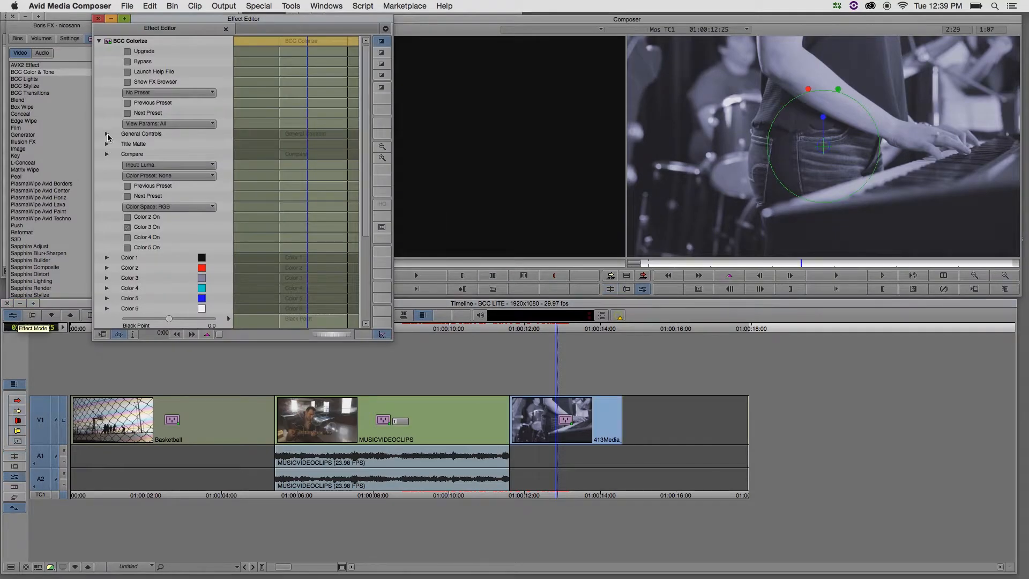
Browse the Colorize presets in the FX Browser and apply the IceBlueGray.bsp preset to the 413Media clip
{"action": "left_click", "coordinate": [127, 82]}
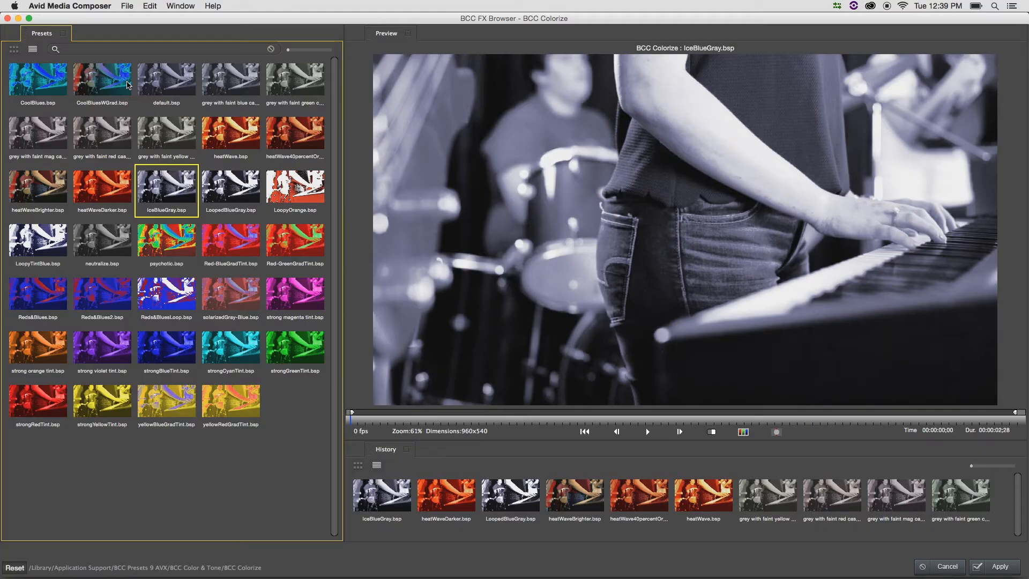
{"action": "left_click", "coordinate": [219, 187]}
{"action": "left_click", "coordinate": [165, 189]}
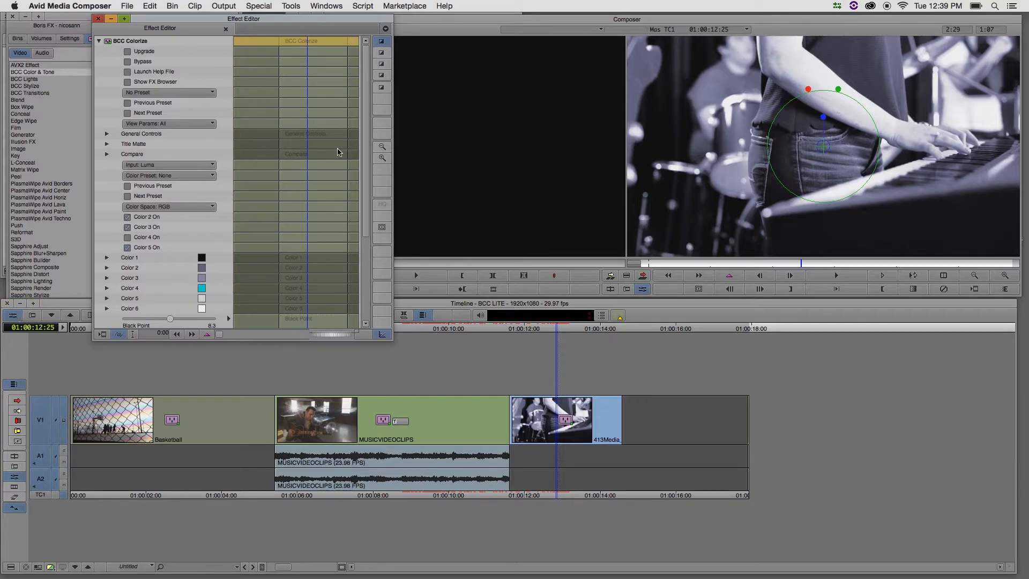
Turn the Colorize effect's PixelChooser on
{"action": "left_click_drag", "start_coordinate": [362, 171], "coordinate": [363, 266]}
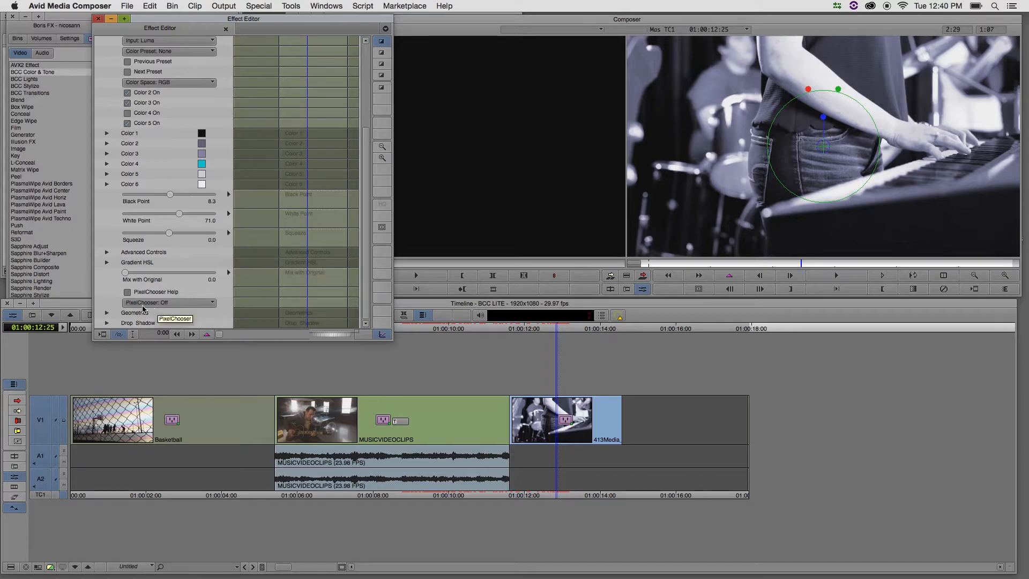
{"action": "left_click", "coordinate": [163, 303]}
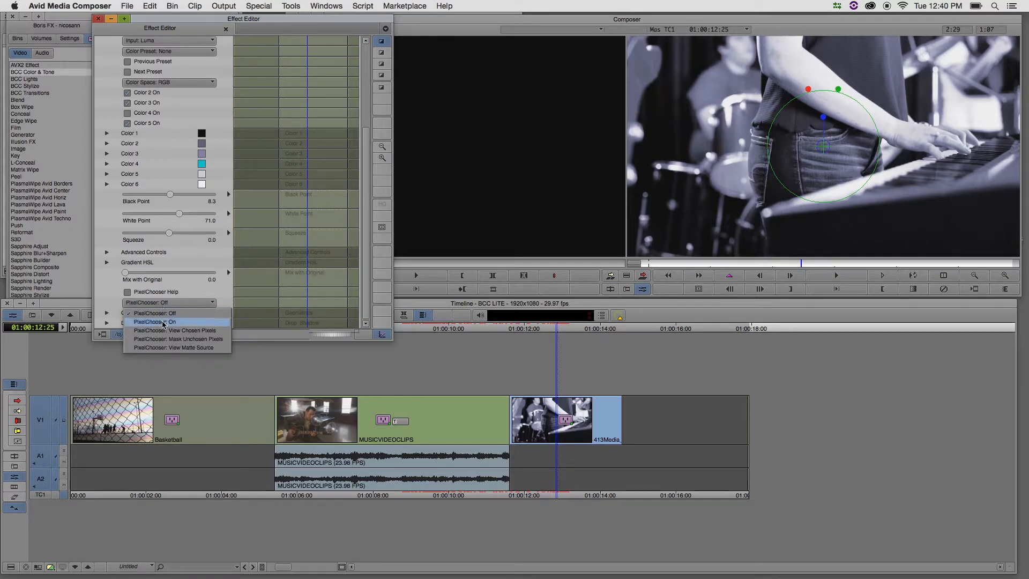
{"action": "left_click", "coordinate": [164, 322]}
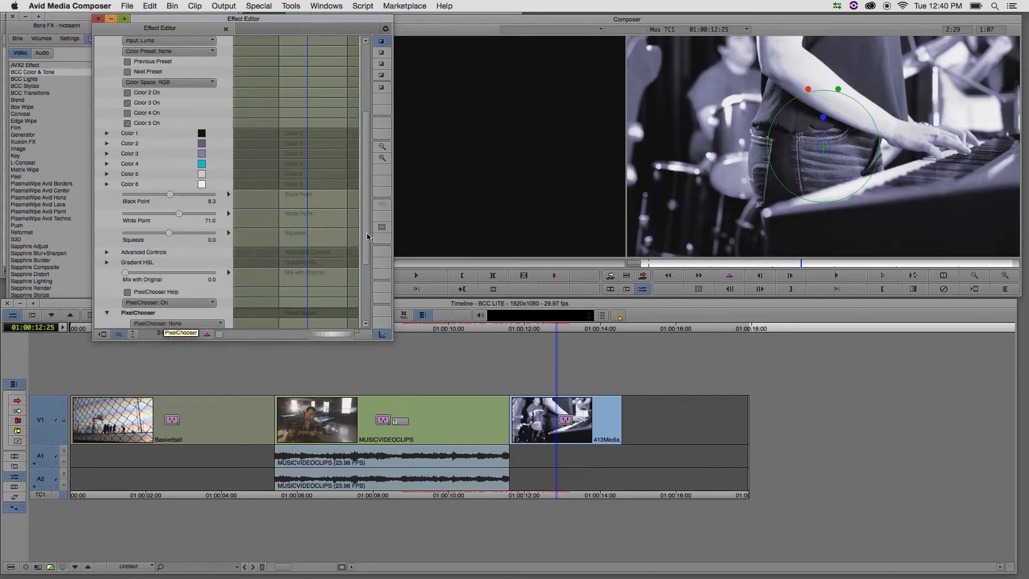
Try an Outside Oval PC Region shape and enlarge its oval over the preview frame to restrict the colorization
{"action": "scroll", "coordinate": [367, 241], "scroll_direction": "down", "scroll_amount": 5}
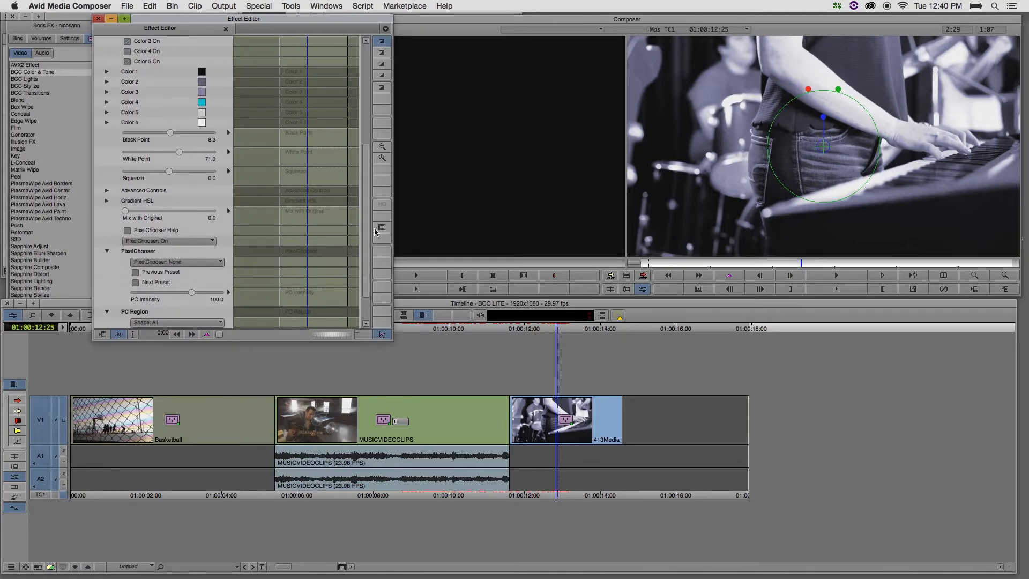
{"action": "scroll", "coordinate": [354, 194], "scroll_direction": "down", "scroll_amount": 3}
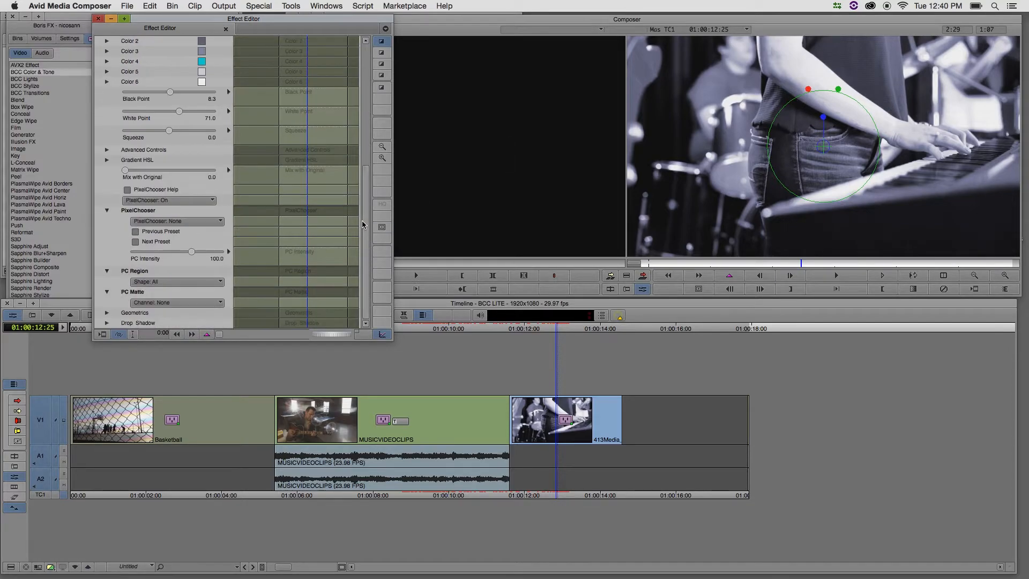
{"action": "left_click", "coordinate": [161, 281]}
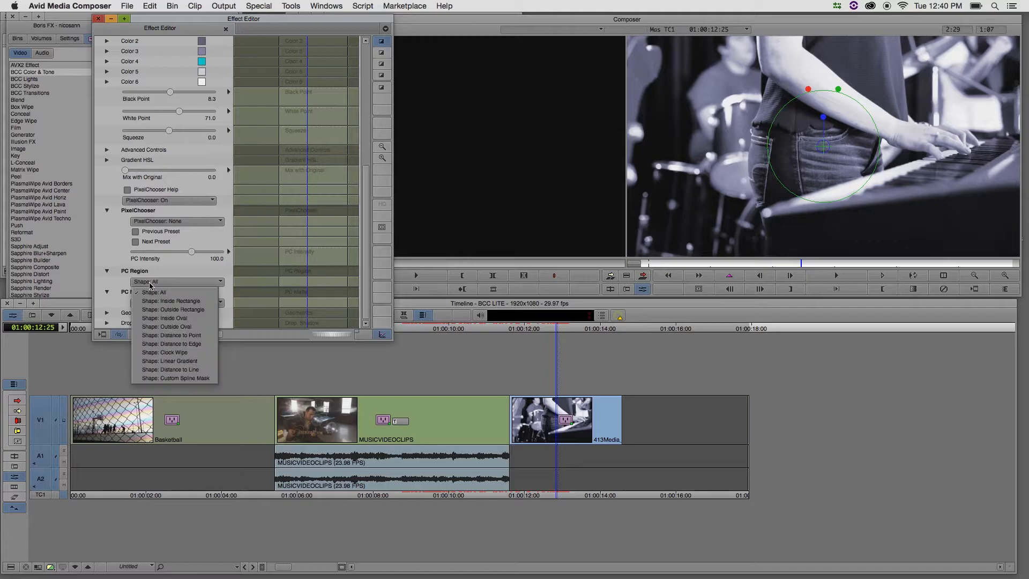
{"action": "left_click", "coordinate": [161, 327]}
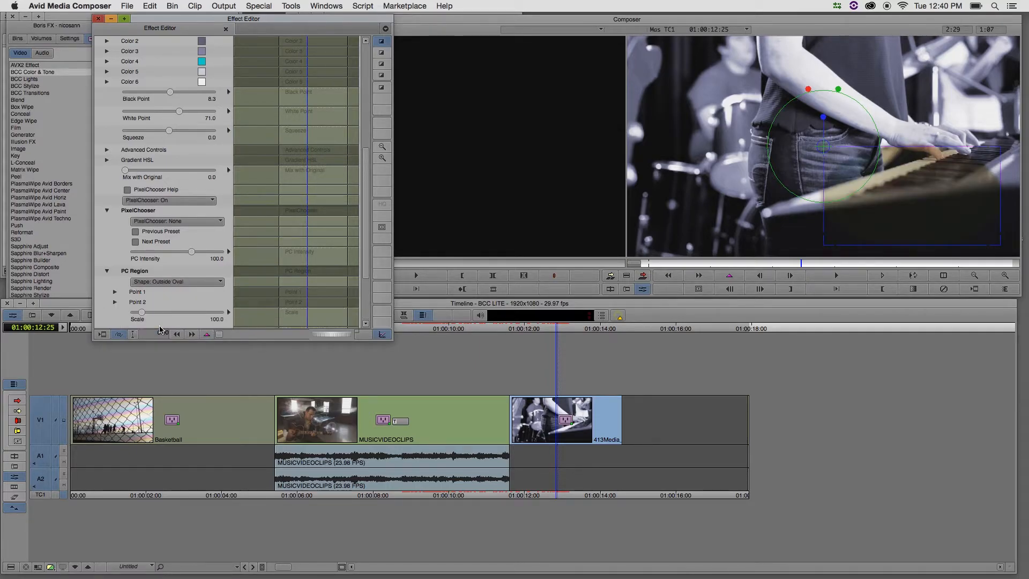
{"action": "left_click_drag", "start_coordinate": [891, 200], "coordinate": [803, 161]}
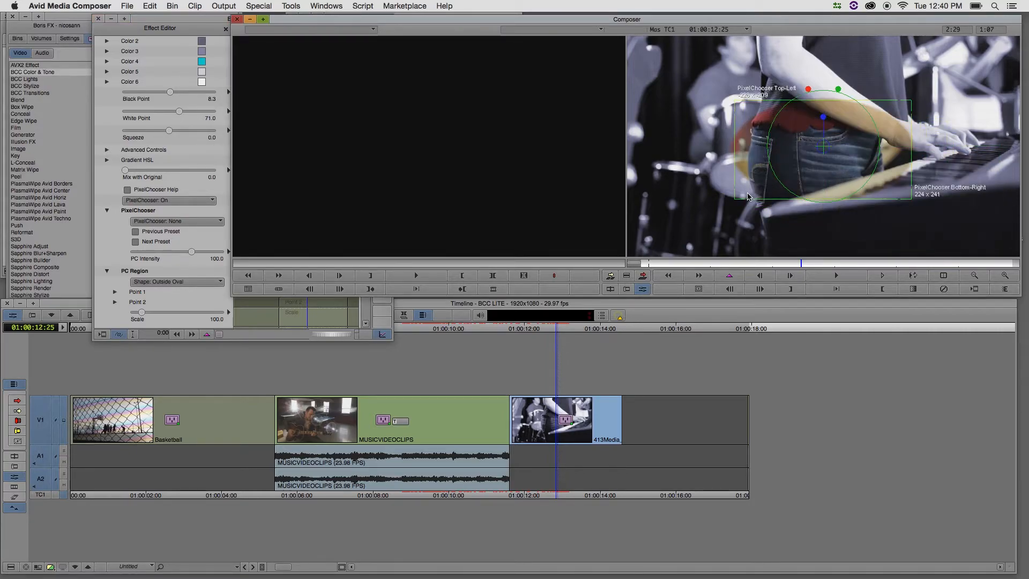
{"action": "left_click_drag", "start_coordinate": [734, 201], "coordinate": [625, 255]}
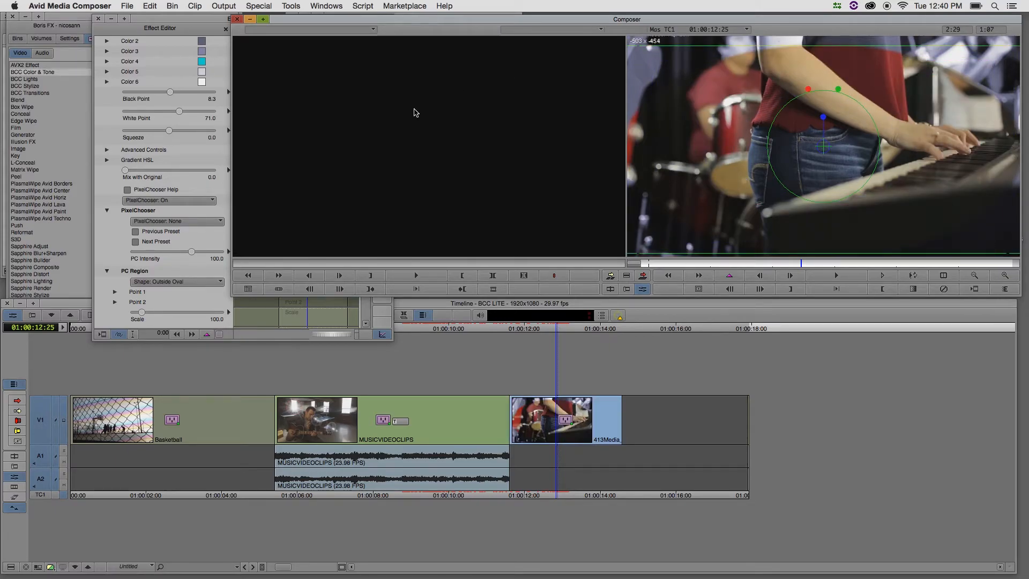
Try a Region Blend of about 61.2 on the oval, and return the PC Region shape to All
{"action": "left_click", "coordinate": [112, 242]}
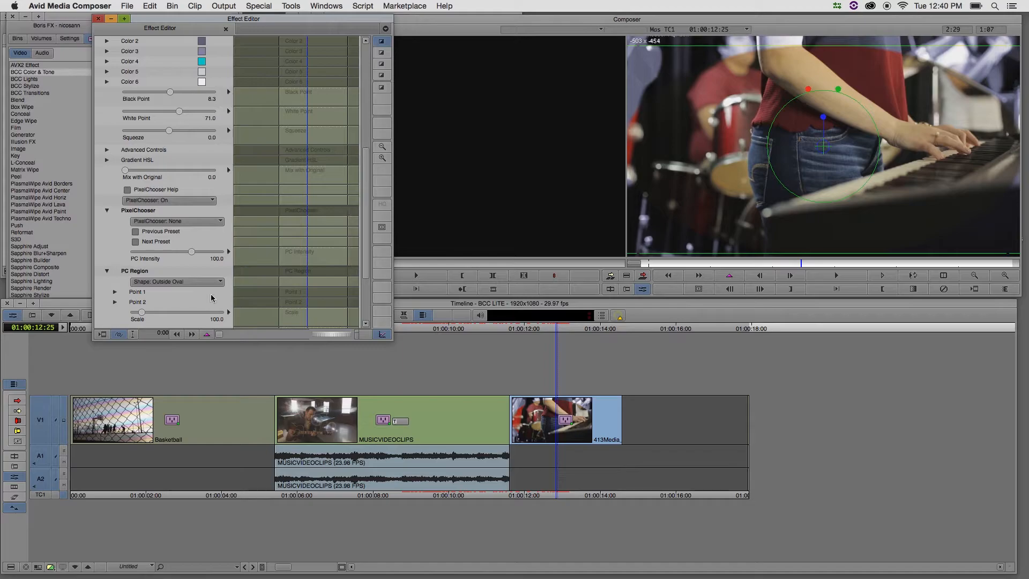
{"action": "scroll", "coordinate": [139, 263], "scroll_direction": "down", "scroll_amount": 3}
{"action": "left_click_drag", "start_coordinate": [146, 264], "coordinate": [161, 261]}
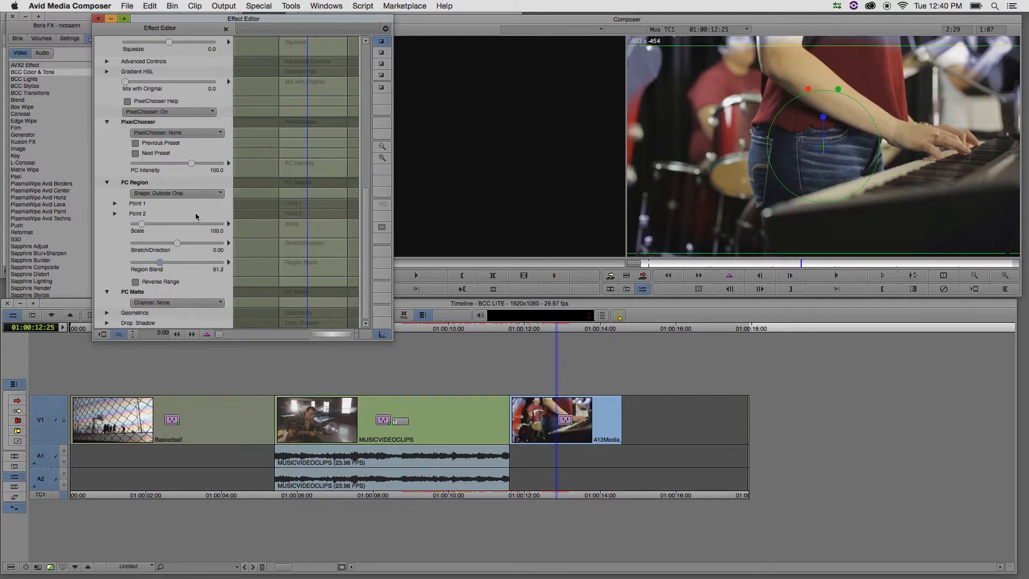
{"action": "left_click", "coordinate": [168, 194]}
{"action": "left_click", "coordinate": [161, 205]}
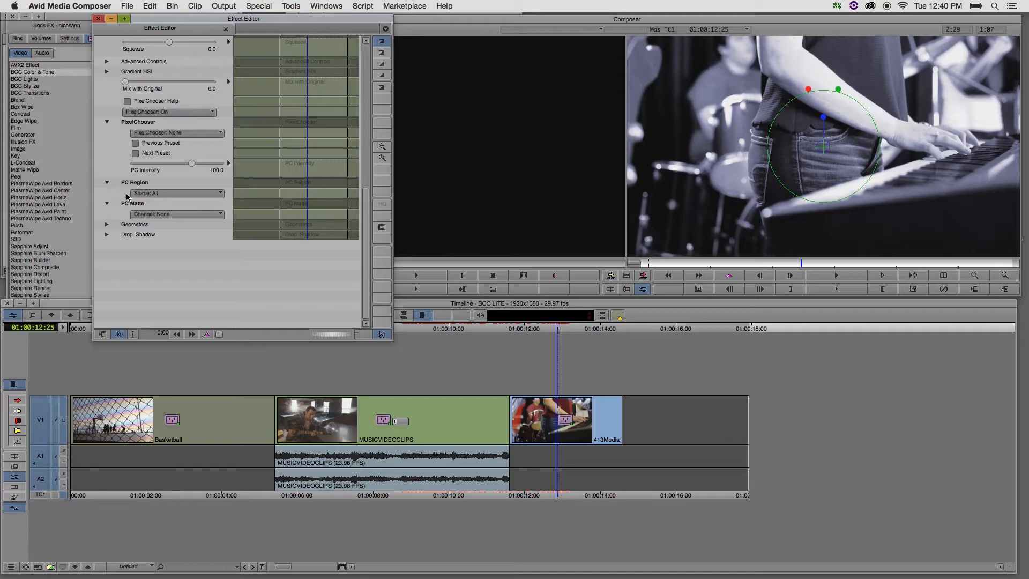
Set the PC Matte channel to Red with Black/Threshold about 50.6, Blur Matte about 7.8 and Choke Matte about -6.2
{"action": "left_click", "coordinate": [171, 215]}
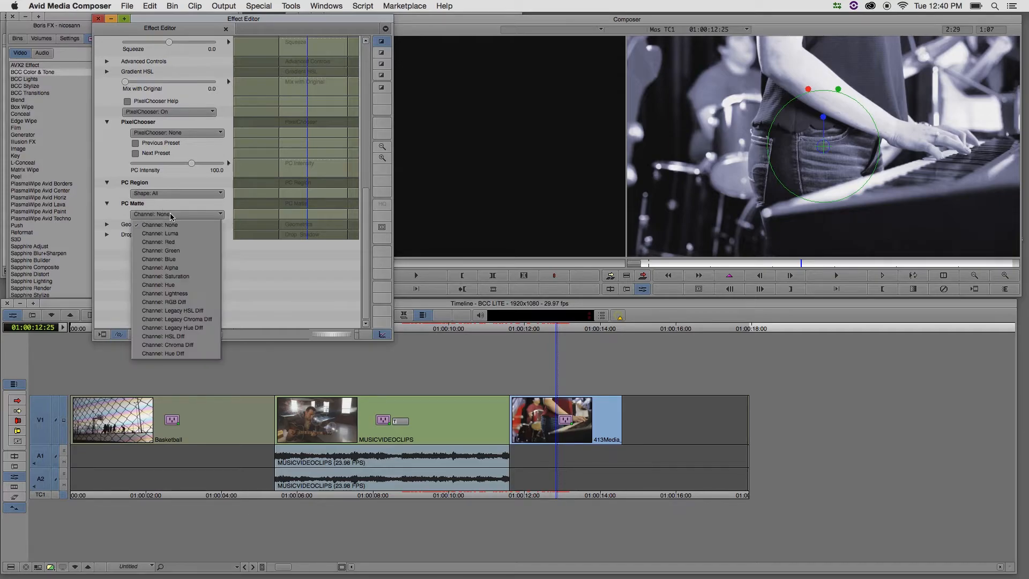
{"action": "left_click", "coordinate": [174, 243]}
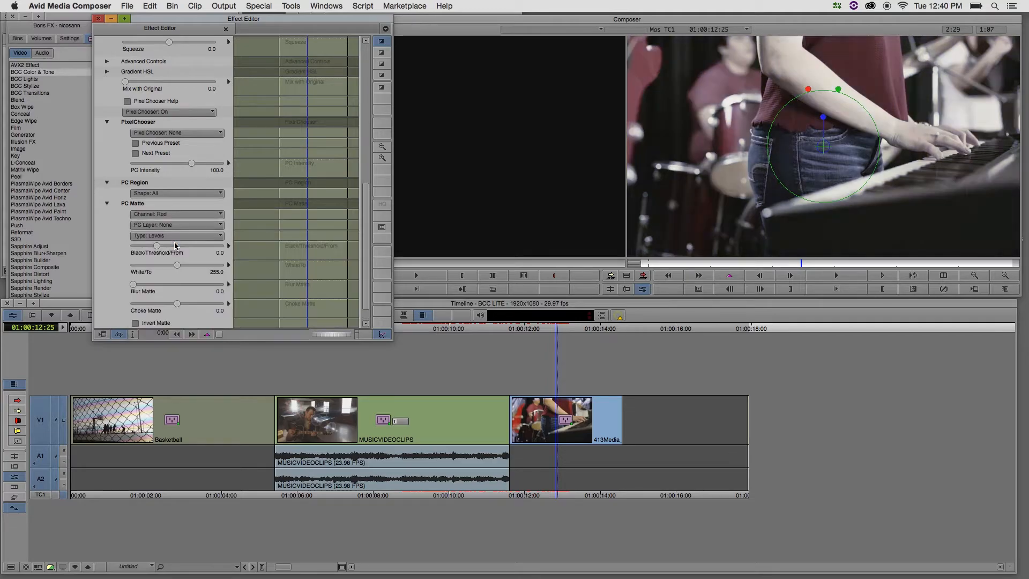
{"action": "mouse_move", "coordinate": [158, 246]}
{"action": "left_mouse_down"}
{"action": "mouse_move", "coordinate": [176, 247]}
{"action": "mouse_move", "coordinate": [163, 249]}
{"action": "left_mouse_up"}
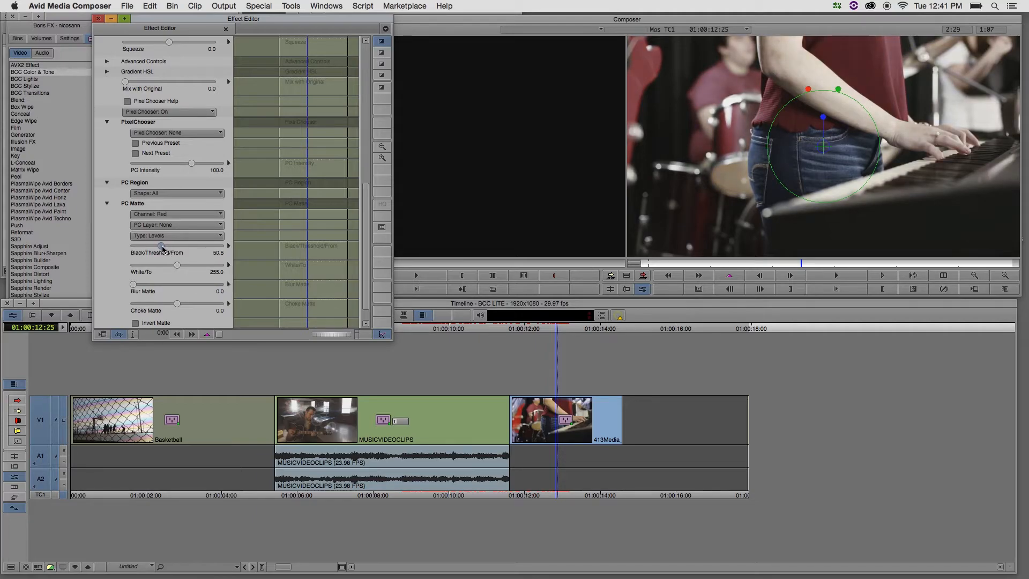
{"action": "left_click_drag", "start_coordinate": [133, 285], "coordinate": [173, 304]}
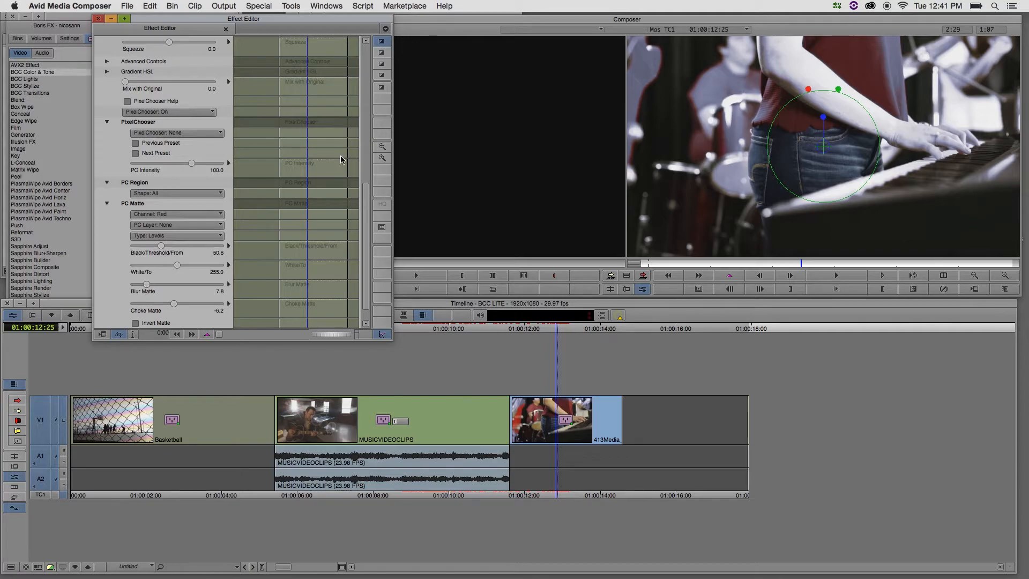
{"action": "left_click_drag", "start_coordinate": [369, 224], "coordinate": [360, 91]}
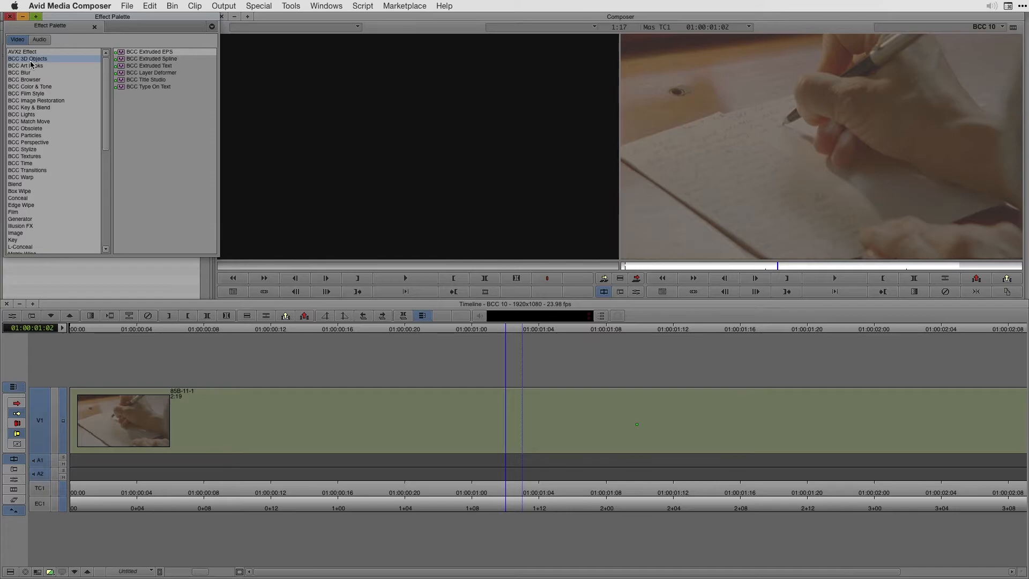
Apply the BCC Remover effect from BCC Image Restoration to the writing-hand clip and open its effect parameters
{"action": "key", "text": "Down"}
{"action": "key", "text": "Down"}
{"action": "key", "text": "Down"}
{"action": "key", "text": "Down"}
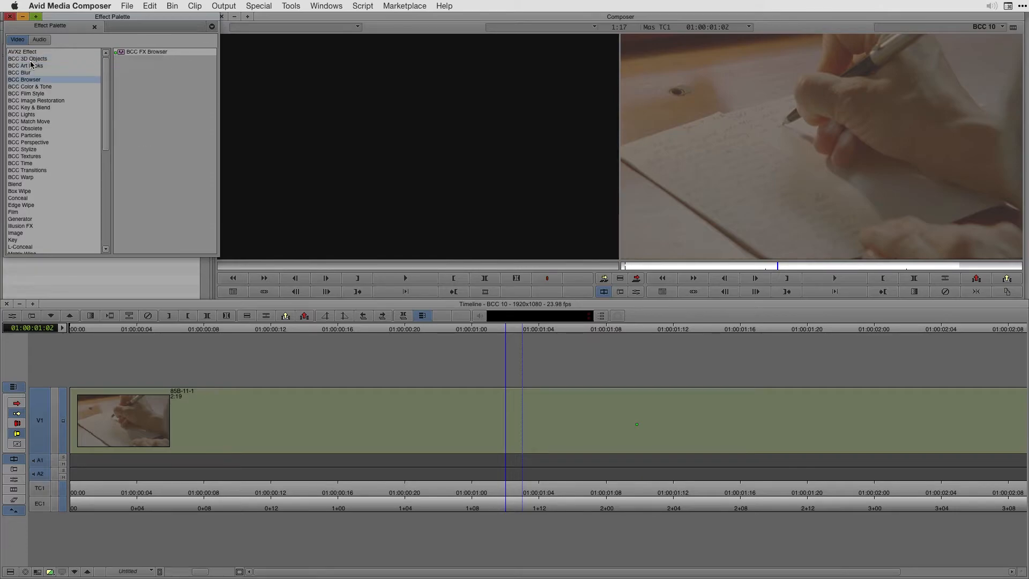
{"action": "key", "text": "Down"}
{"action": "key", "text": "Down"}
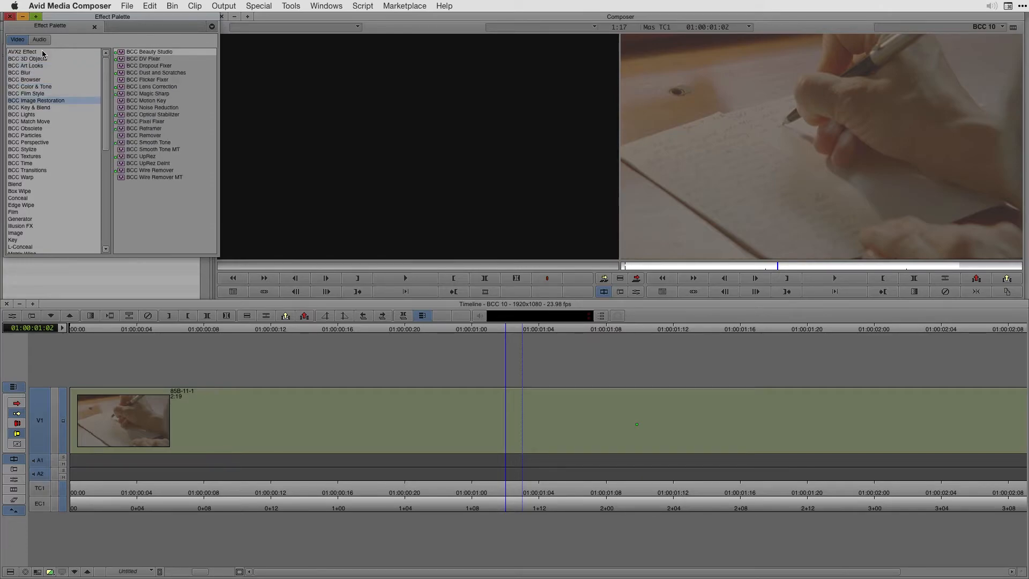
{"action": "left_click", "coordinate": [123, 136]}
{"action": "left_click_drag", "start_coordinate": [123, 137], "coordinate": [266, 402]}
{"action": "left_click", "coordinate": [11, 316]}
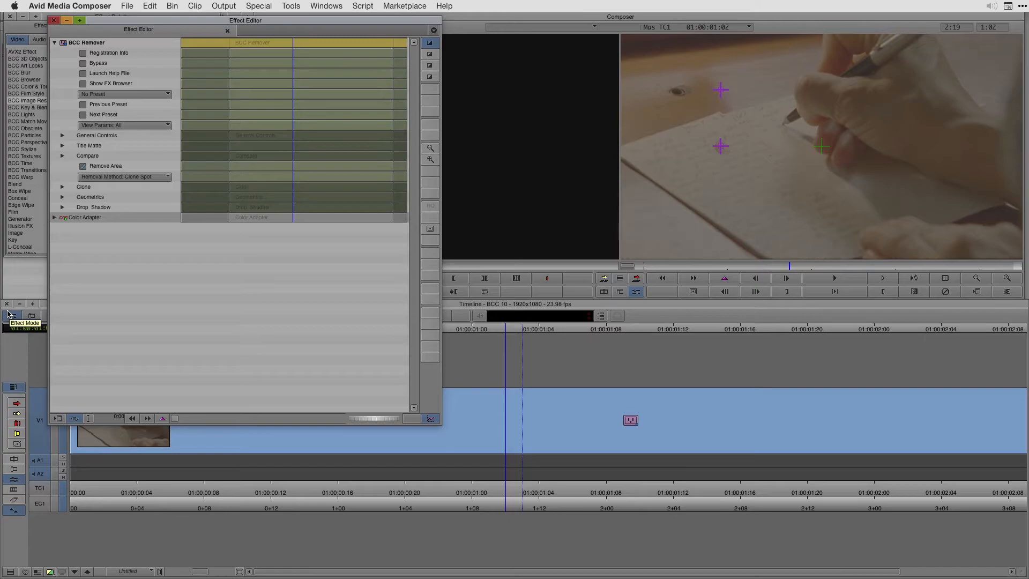
Move the clone Source point to about -410 x -131 near the table knot, and set the Removal Method to Clone Shape
{"action": "left_click_drag", "start_coordinate": [720, 147], "coordinate": [657, 116]}
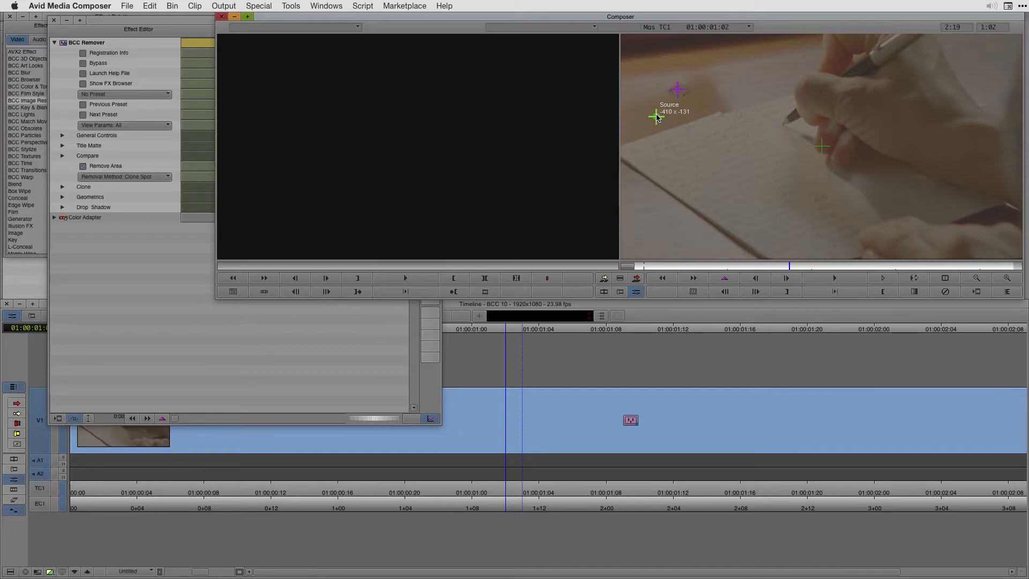
{"action": "left_click", "coordinate": [139, 180]}
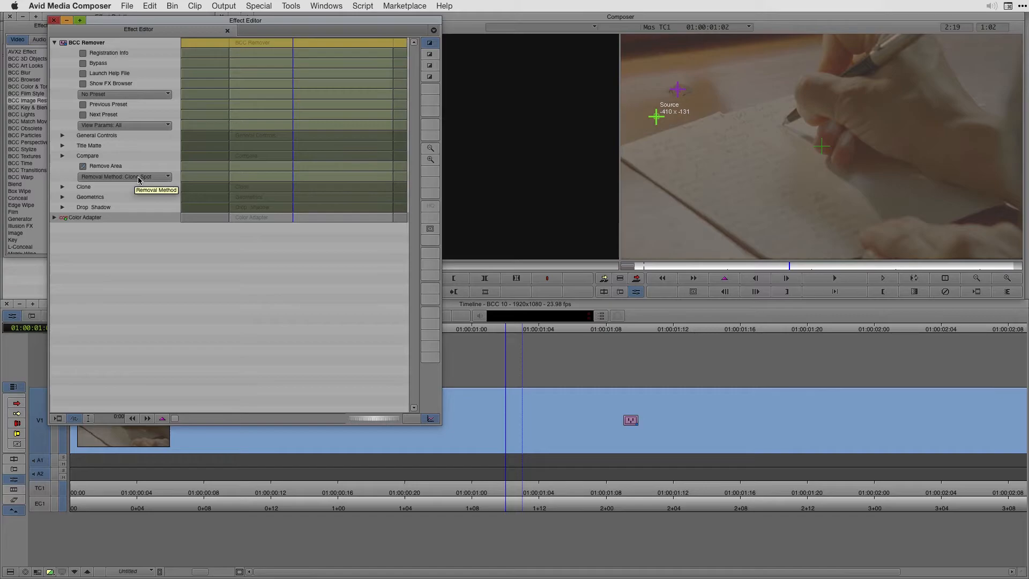
{"action": "left_click", "coordinate": [139, 177]}
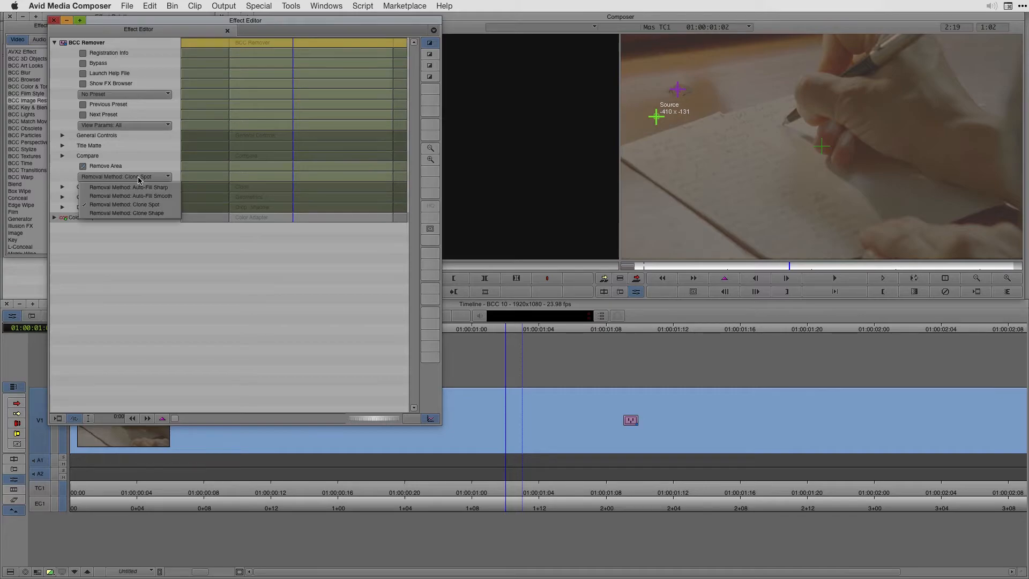
{"action": "left_click", "coordinate": [129, 213]}
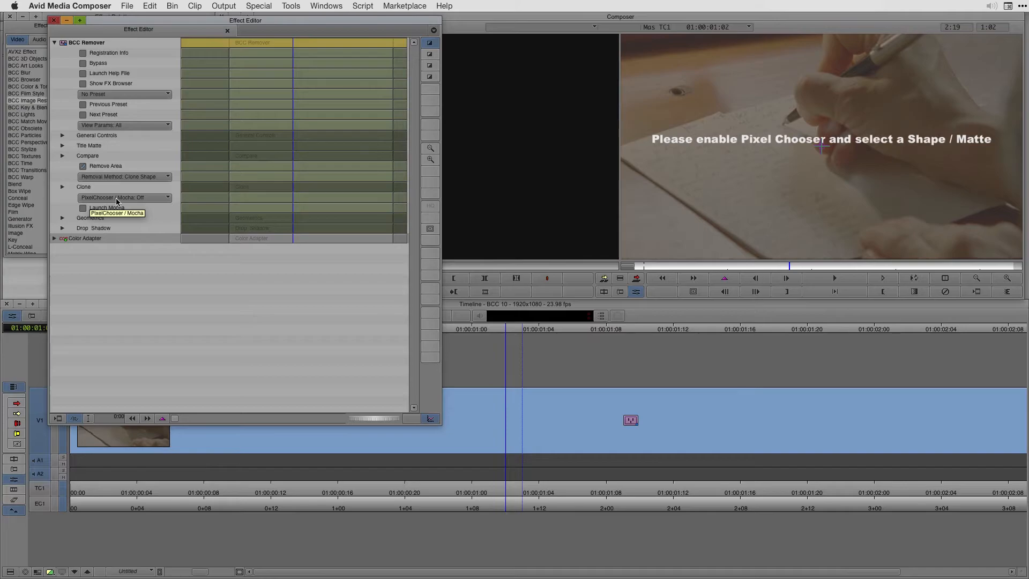
Turn PixelChooser / Mocha on for the Remover effect and launch mocha BCC
{"action": "left_click", "coordinate": [117, 202]}
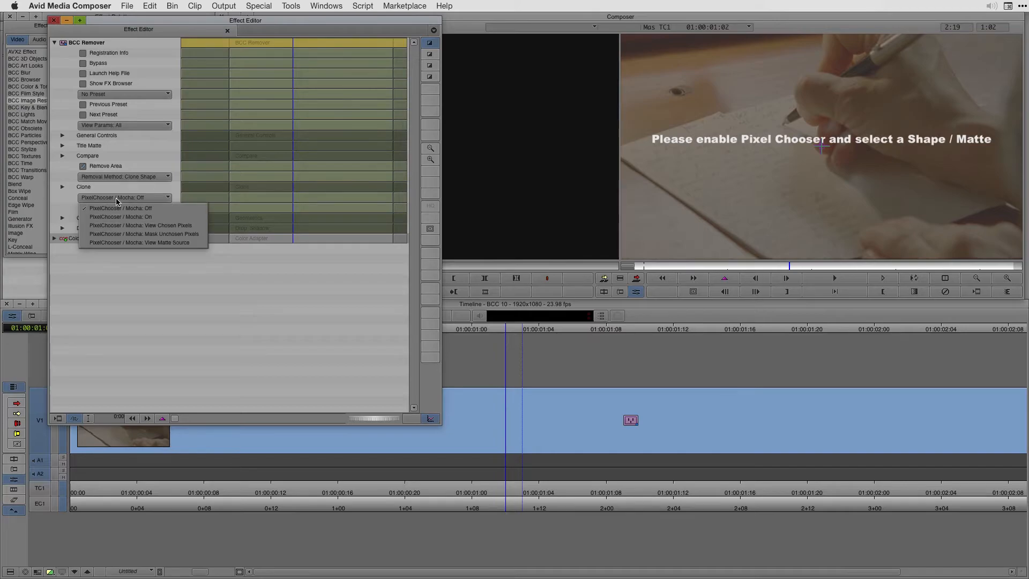
{"action": "left_click", "coordinate": [115, 217]}
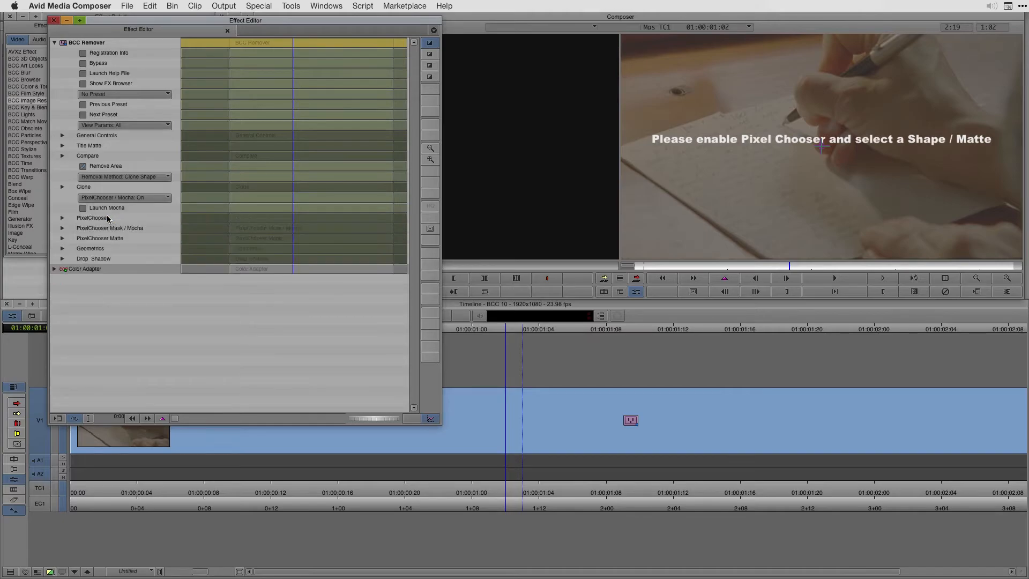
{"action": "left_click", "coordinate": [83, 209]}
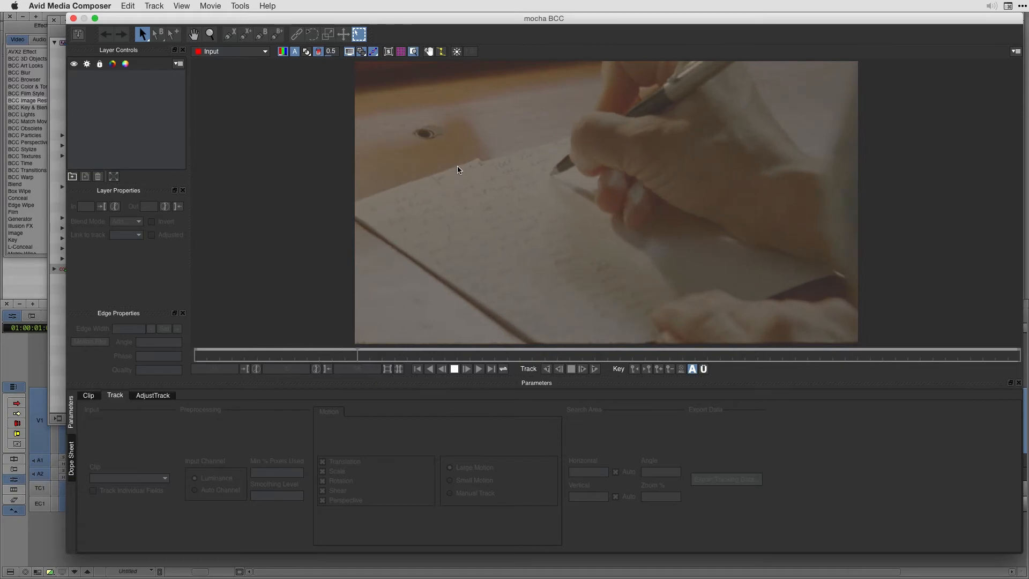
Draw a closed X-Spline around the dark knot in the table and smooth its points into a rounder outline
{"action": "left_click", "coordinate": [229, 35]}
{"action": "left_click", "coordinate": [408, 118]}
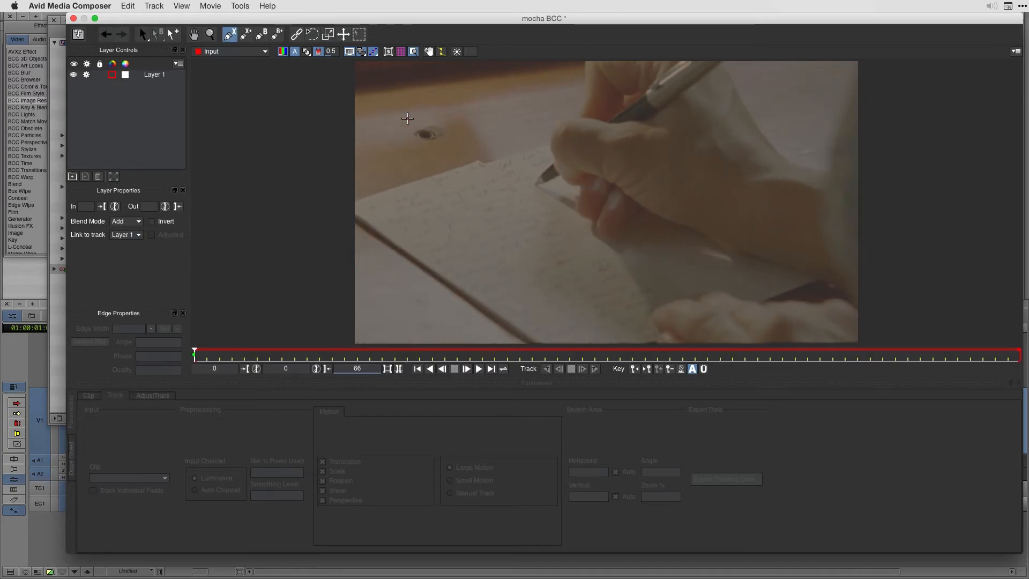
{"action": "left_click", "coordinate": [430, 105]}
{"action": "left_click", "coordinate": [448, 119]}
{"action": "left_click", "coordinate": [454, 136]}
{"action": "left_click", "coordinate": [431, 158]}
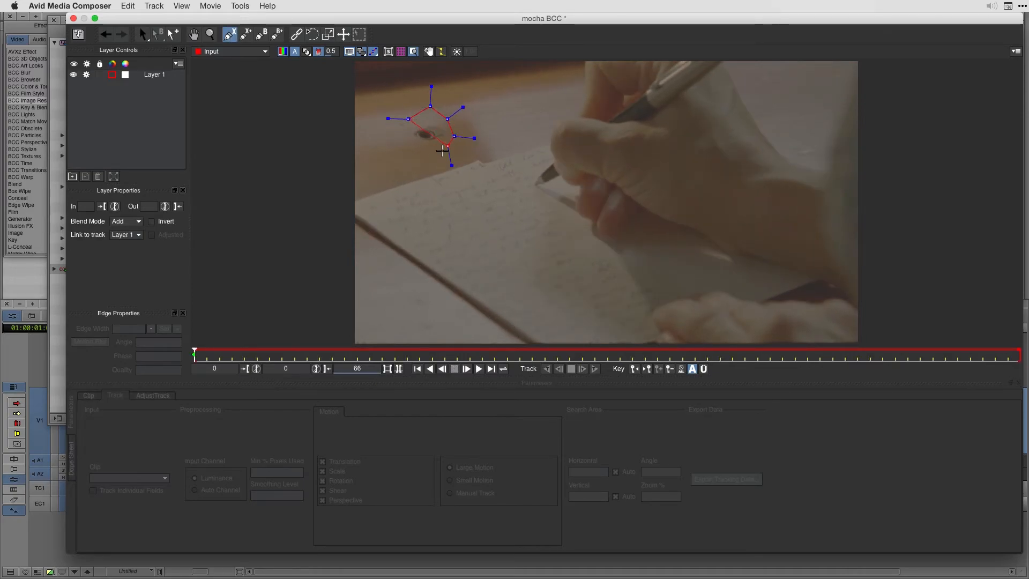
{"action": "left_click", "coordinate": [412, 150]}
{"action": "left_click", "coordinate": [402, 129]}
{"action": "left_click", "coordinate": [408, 119]}
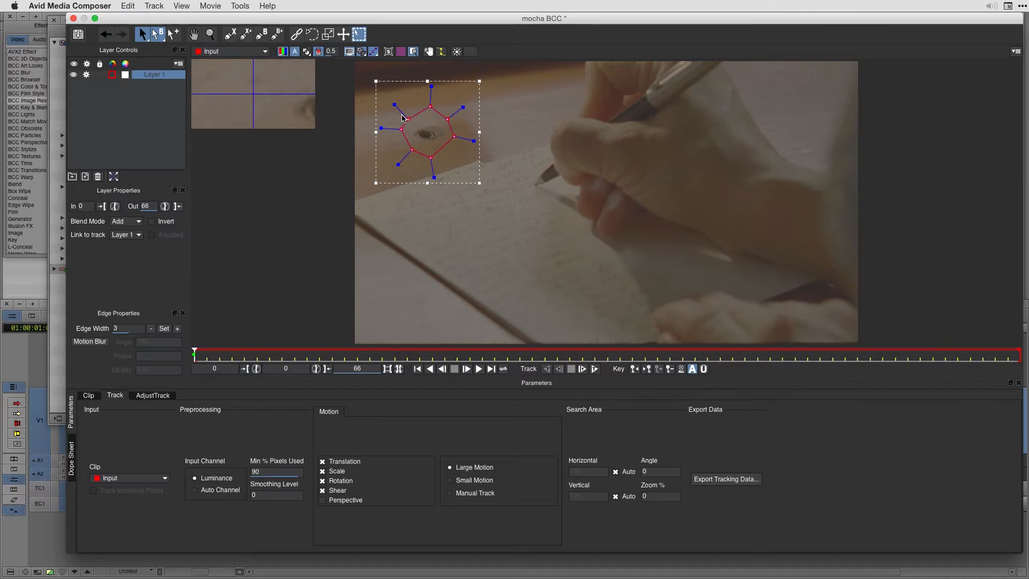
{"action": "left_click_drag", "start_coordinate": [394, 104], "coordinate": [402, 112]}
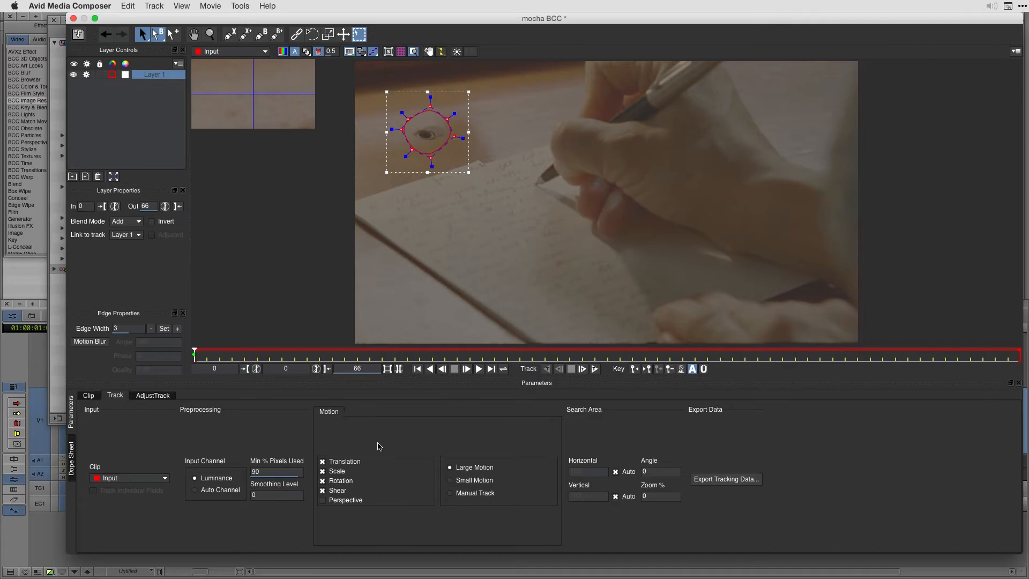
Track Layer 1 forward through all the clip's frames, and close mocha with the project changes saved
{"action": "left_click", "coordinate": [595, 369]}
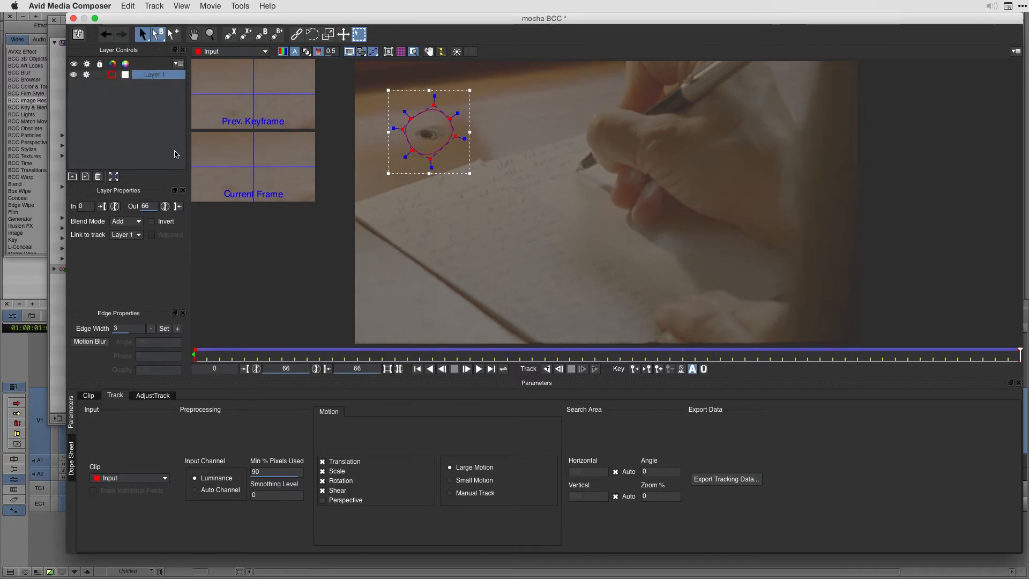
{"action": "left_click", "coordinate": [74, 19]}
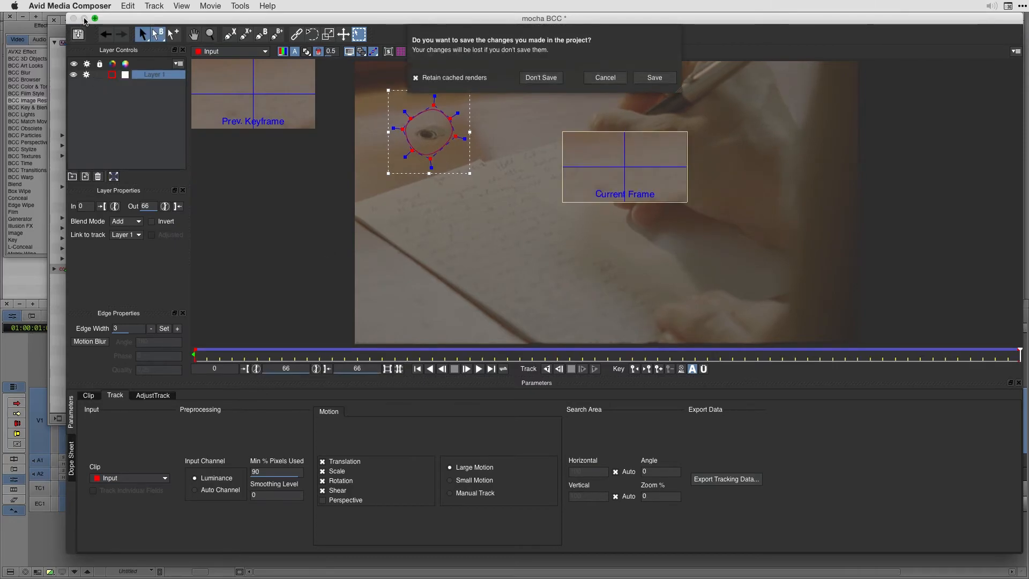
{"action": "left_click", "coordinate": [656, 79]}
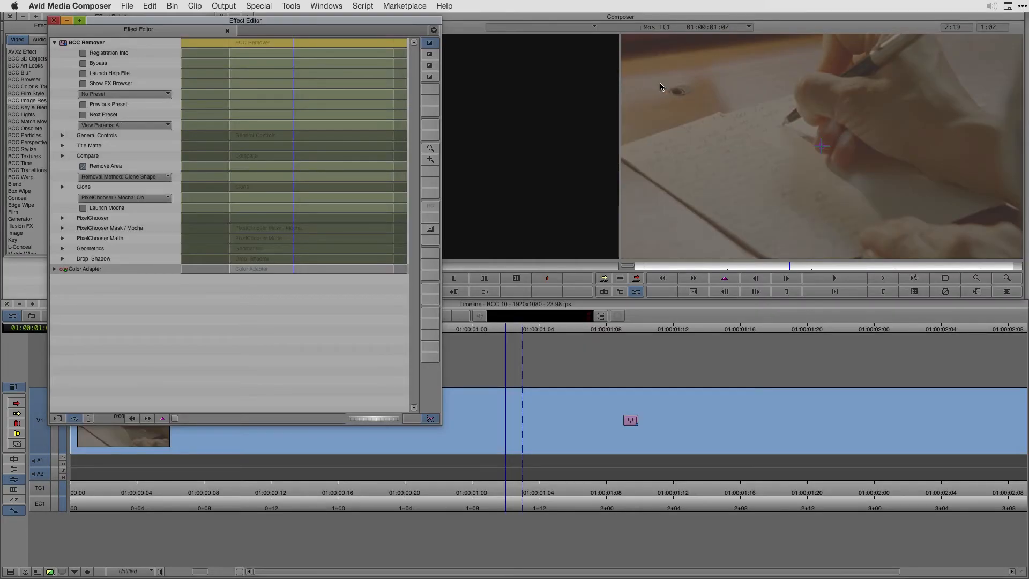
Move the clone point slightly down and left from the frame's centre to cover the knot, and check the clip around 01:00:01:07
{"action": "left_click", "coordinate": [523, 410]}
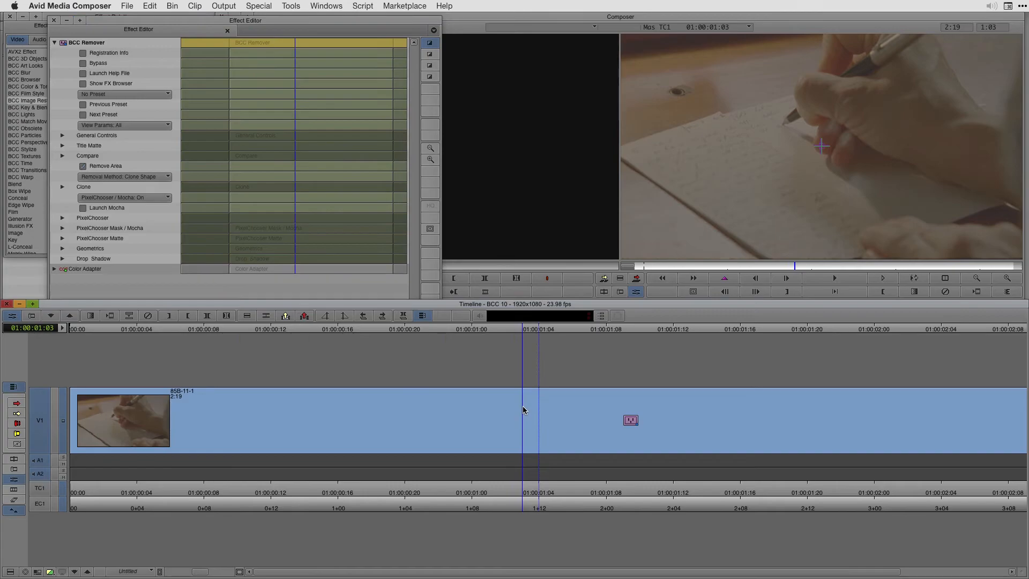
{"action": "mouse_move", "coordinate": [822, 147]}
{"action": "left_mouse_down"}
{"action": "mouse_move", "coordinate": [811, 160]}
{"action": "mouse_move", "coordinate": [819, 163]}
{"action": "left_mouse_up"}
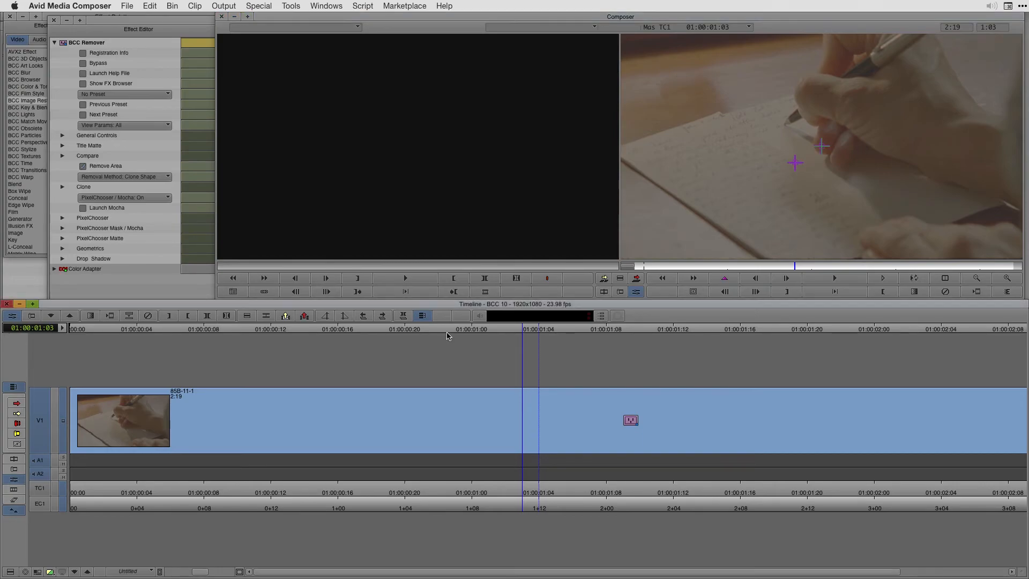
{"action": "left_click_drag", "start_coordinate": [401, 331], "coordinate": [602, 459]}
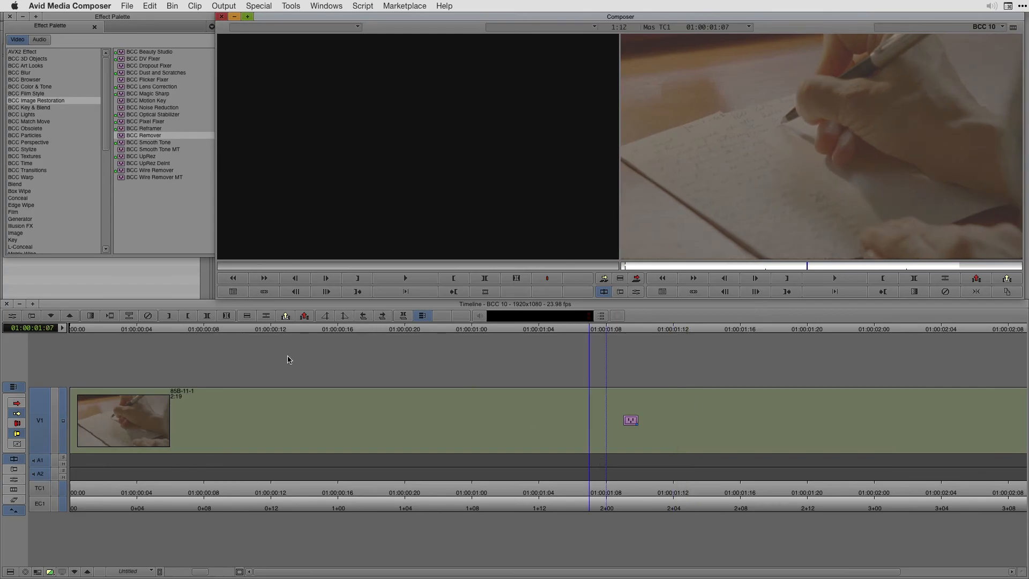
Set the Feather of the Remover effect's PixelChooser Mask / Mocha to about 45 and play the clip
{"action": "left_click", "coordinate": [69, 317]}
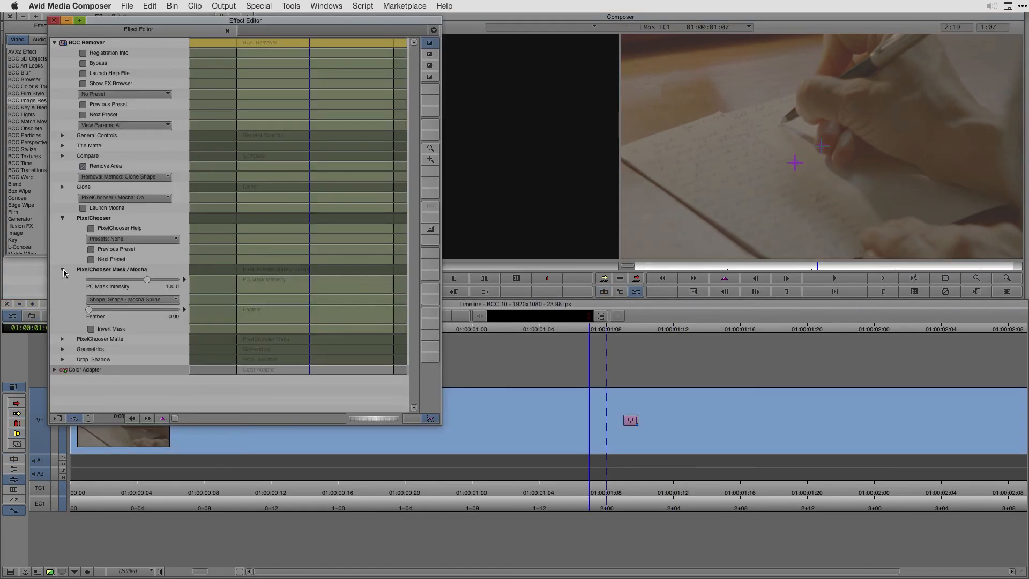
{"action": "left_click_drag", "start_coordinate": [89, 310], "coordinate": [98, 314]}
{"action": "key", "text": "space"}
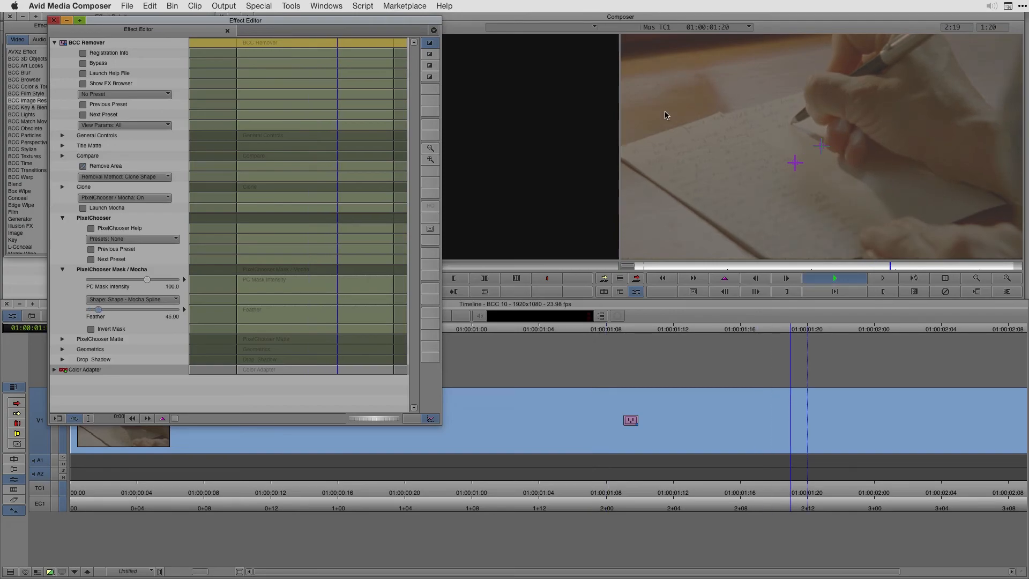